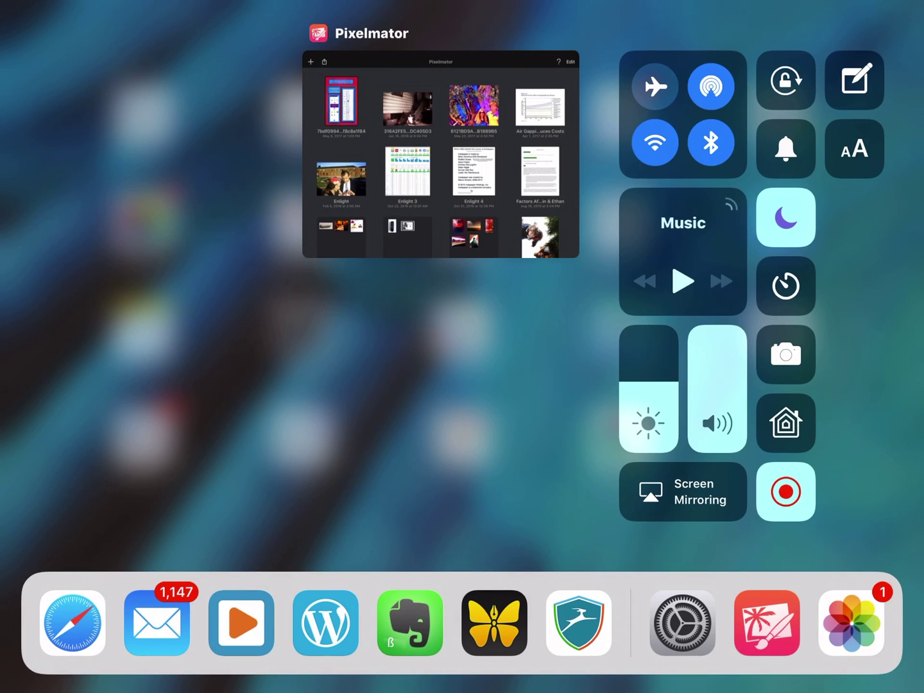
Go to the home screen and launch Pixelmator from the Photography folder
key(super+h)
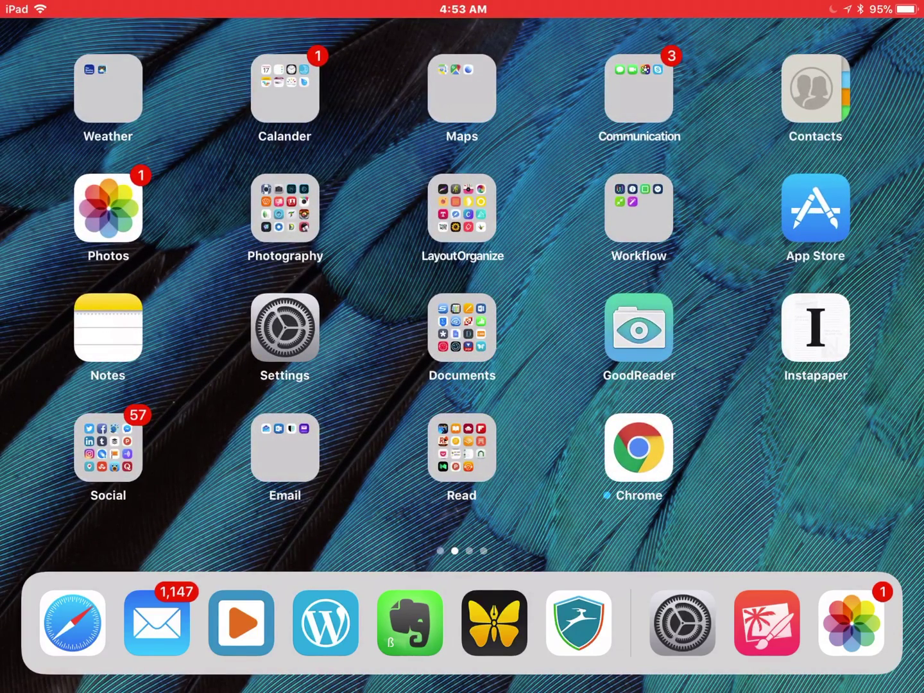
click(285, 208)
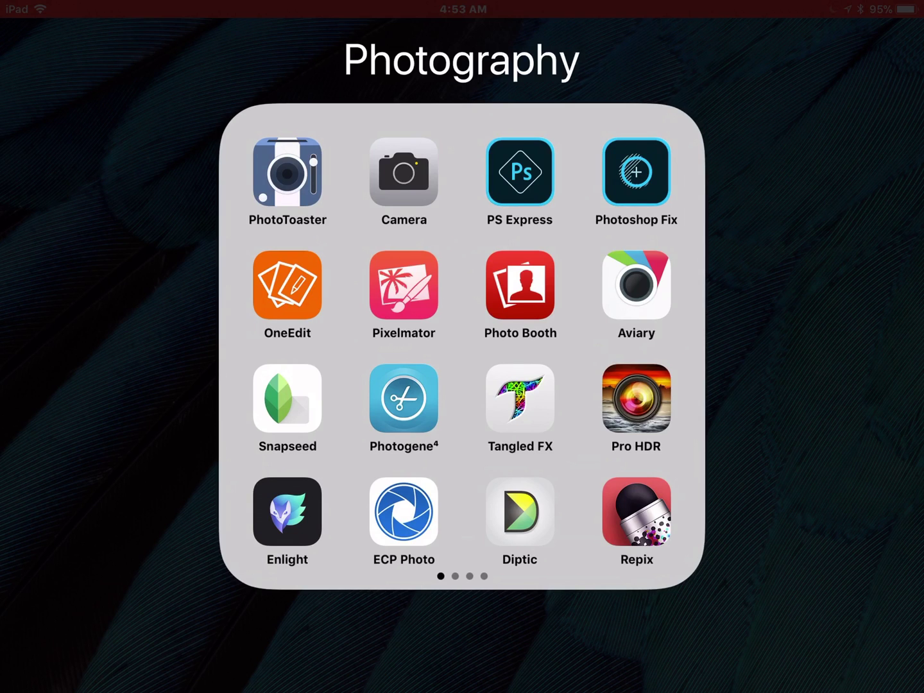
click(404, 285)
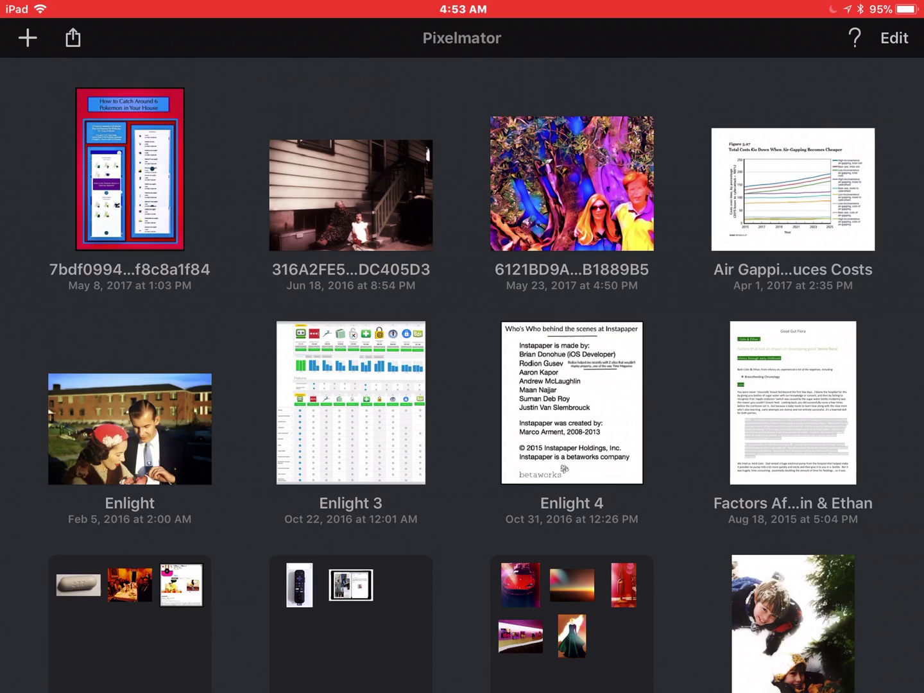
Create a new image from the Blank portrait template
click(27, 38)
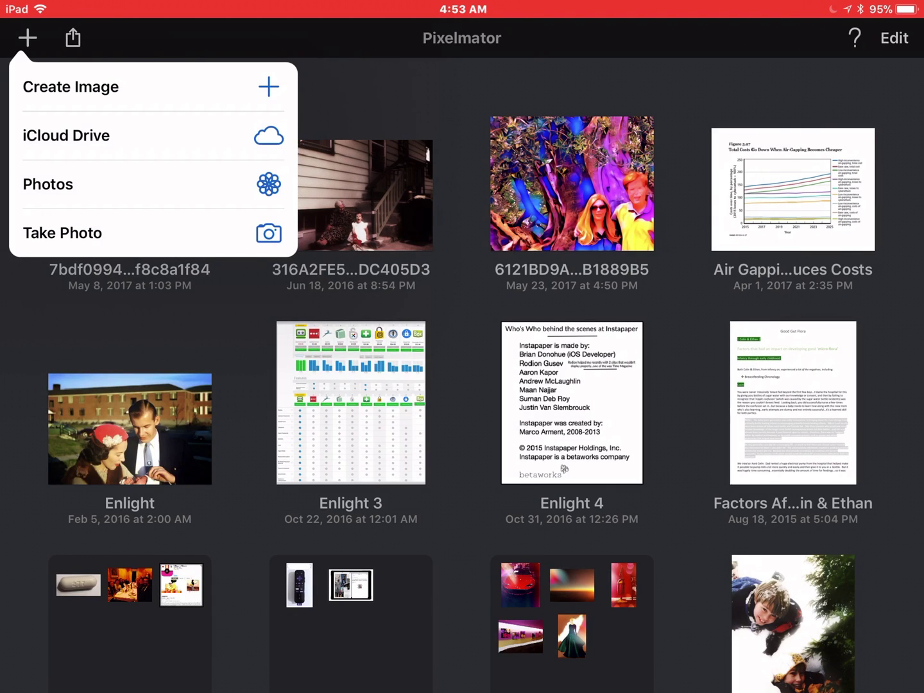
click(70, 86)
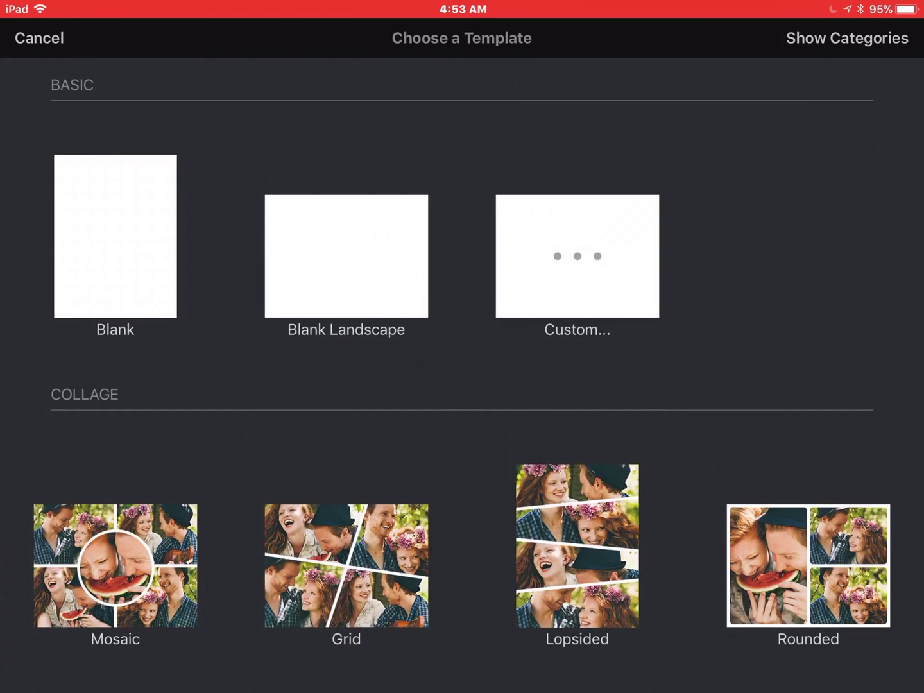
click(115, 236)
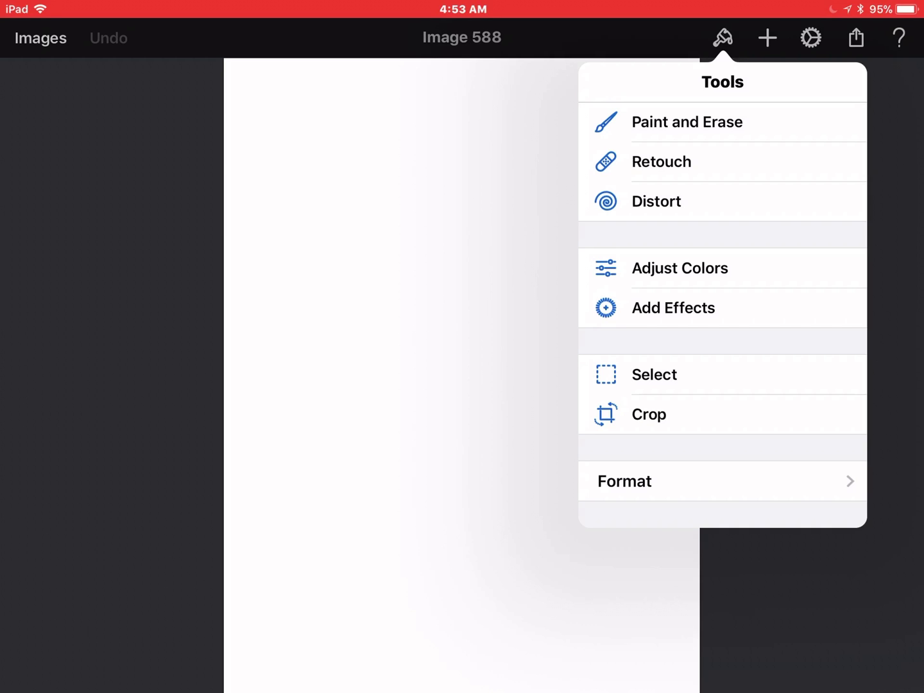
Insert the CP660 PhanpyPft screenshot from All Photos onto the canvas
click(767, 38)
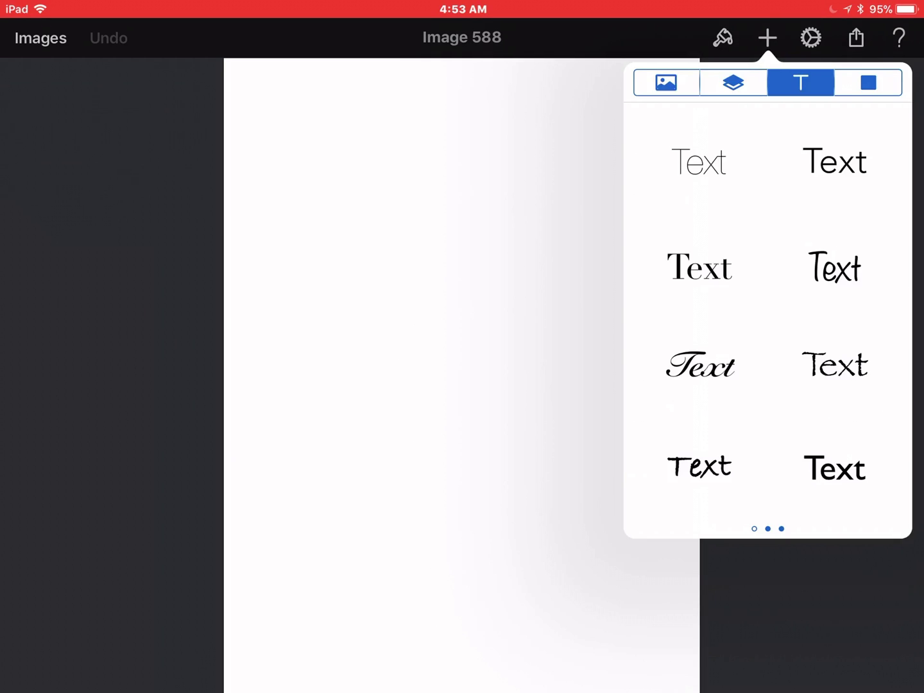
click(666, 82)
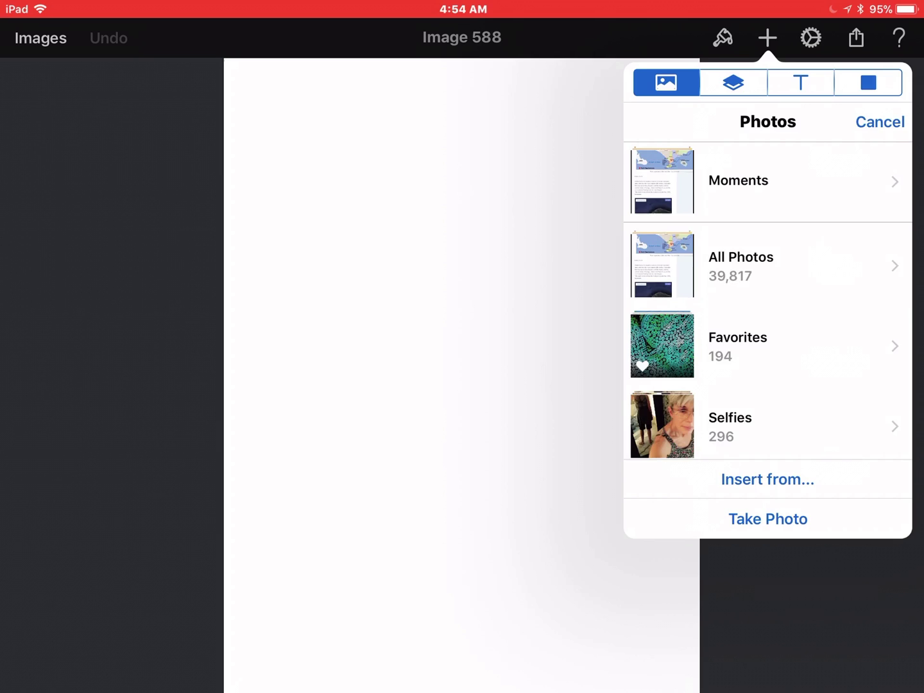
click(740, 265)
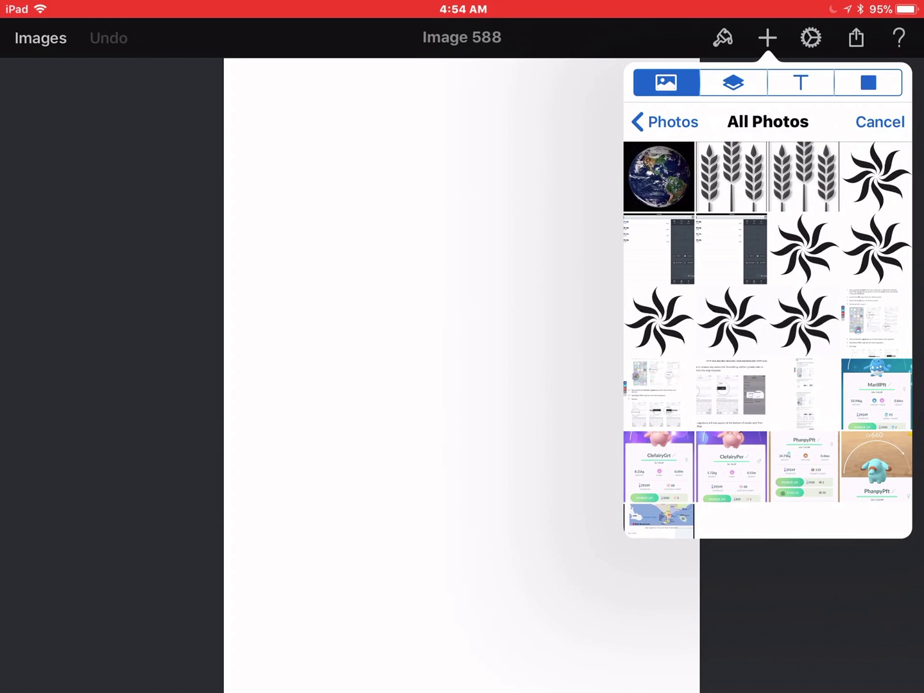
click(875, 465)
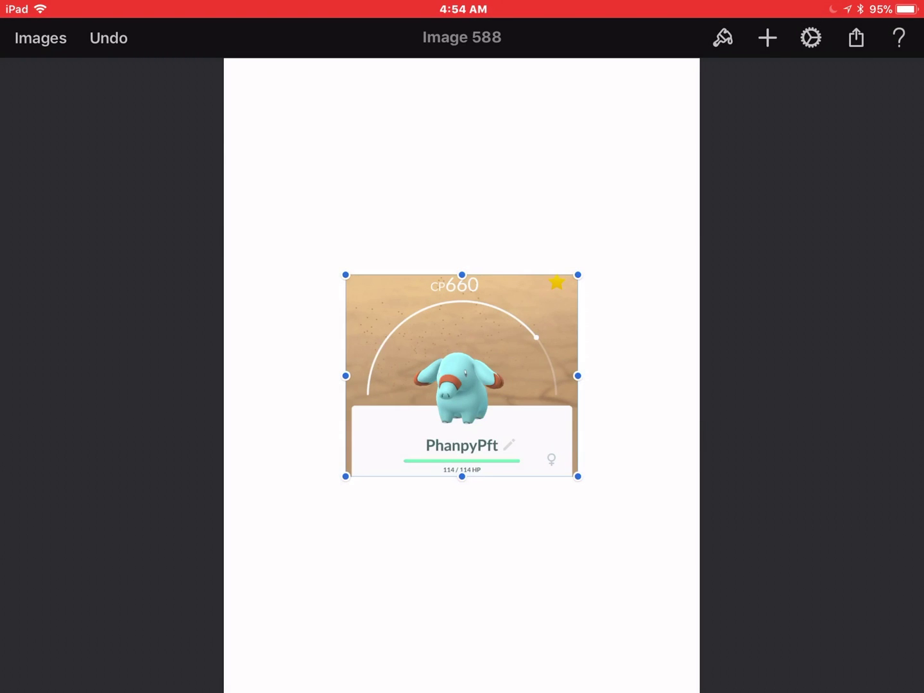
Browse All Photos again to pick a second screenshot
click(723, 38)
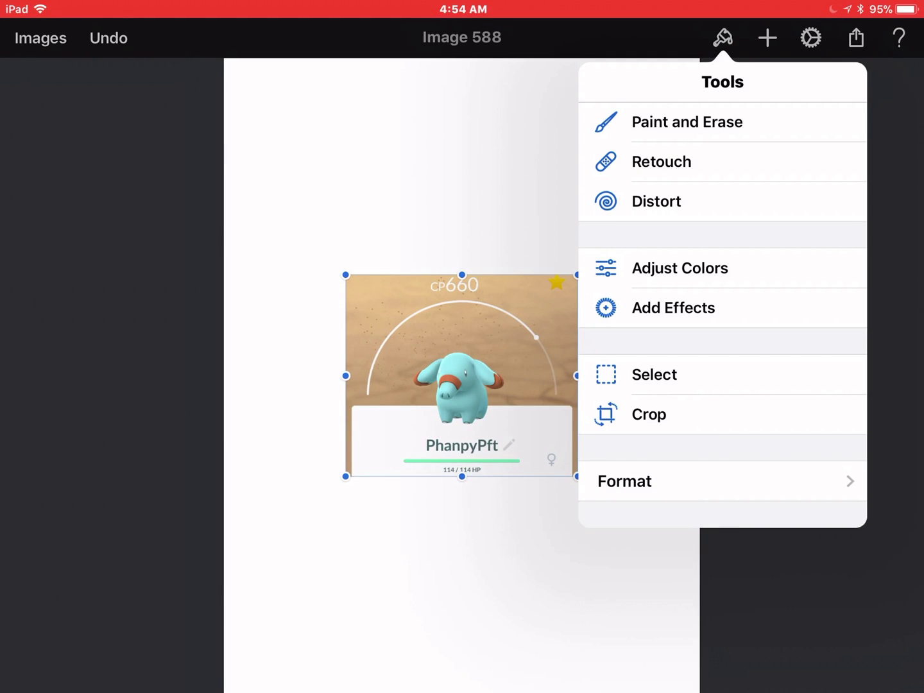
click(767, 38)
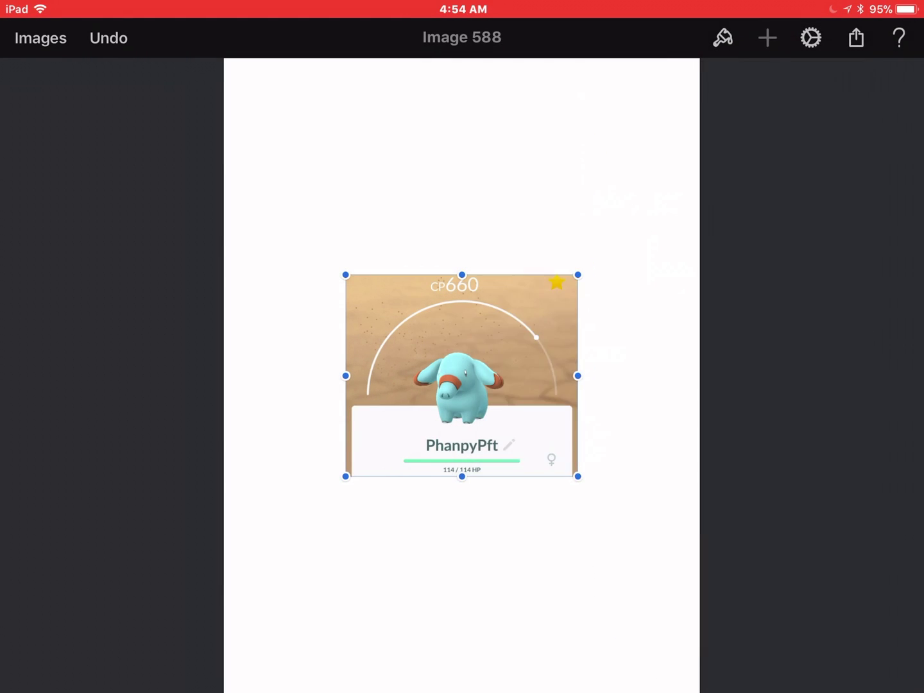
click(741, 266)
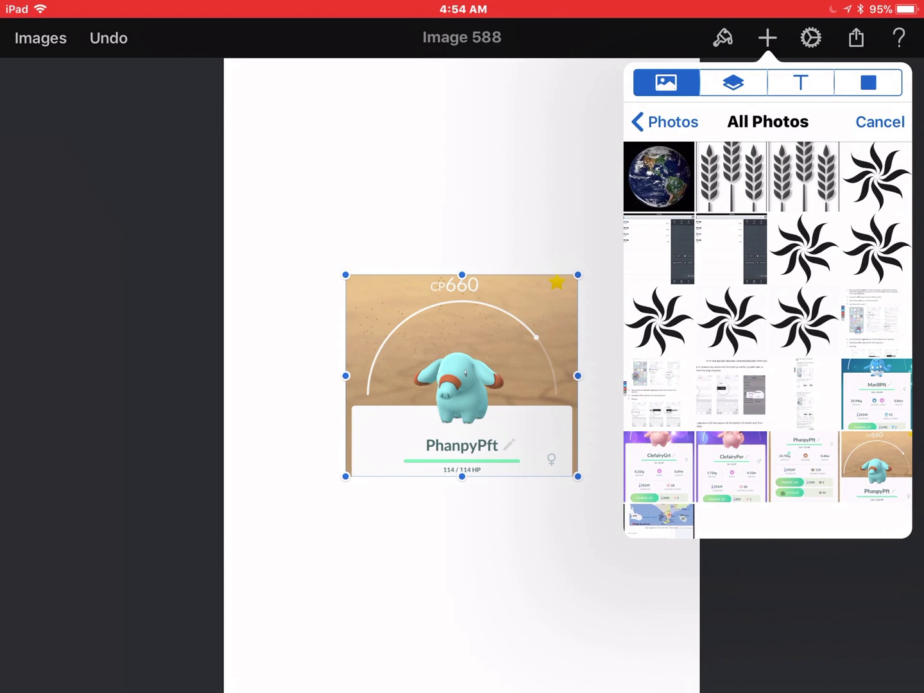
Insert the taller PhanpyPft stats screenshot and separate the two images vertically
click(803, 466)
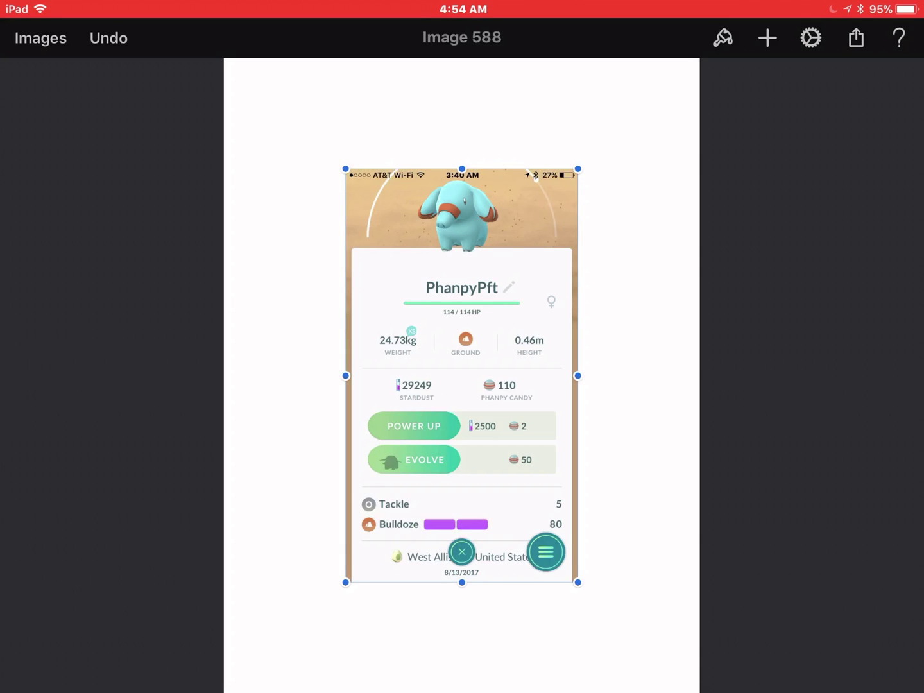
drag(462, 375, 469, 512)
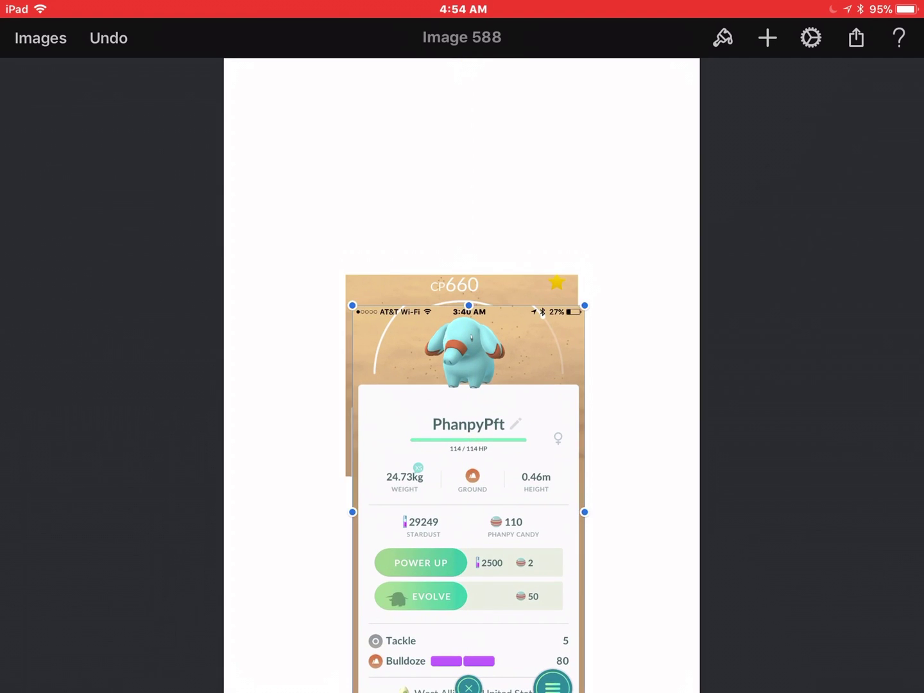
drag(461, 289, 469, 111)
mouse_move(470, 505)
mouse_down()
mouse_move(464, 396)
mouse_move(462, 473)
mouse_up()
Snap the CP660 screenshot onto the top edge of the stats screenshot
click(469, 180)
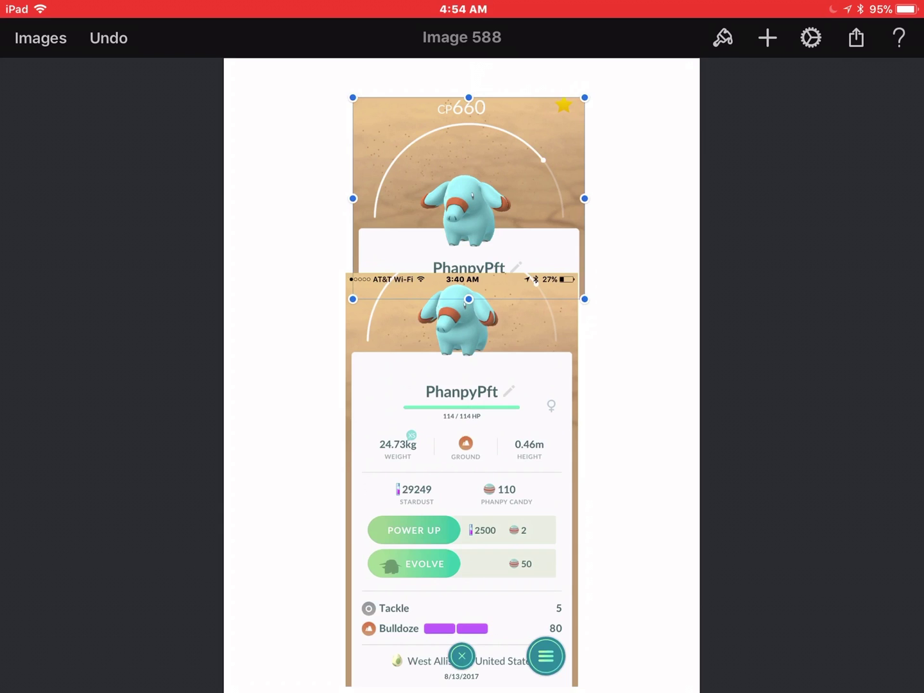
mouse_move(469, 181)
mouse_down()
mouse_move(469, 153)
mouse_move(469, 209)
mouse_up()
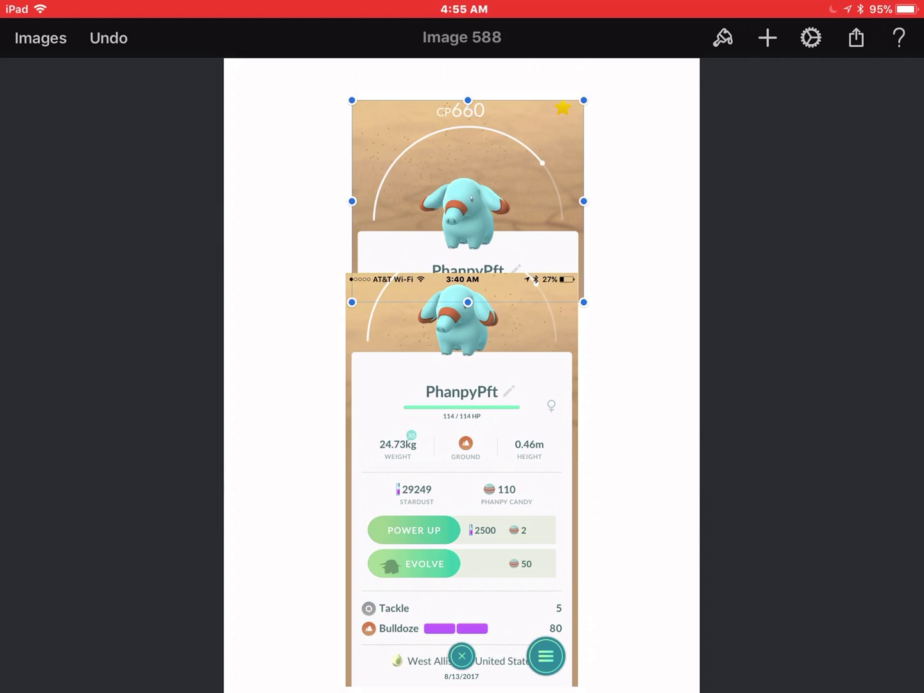
drag(468, 188, 458, 158)
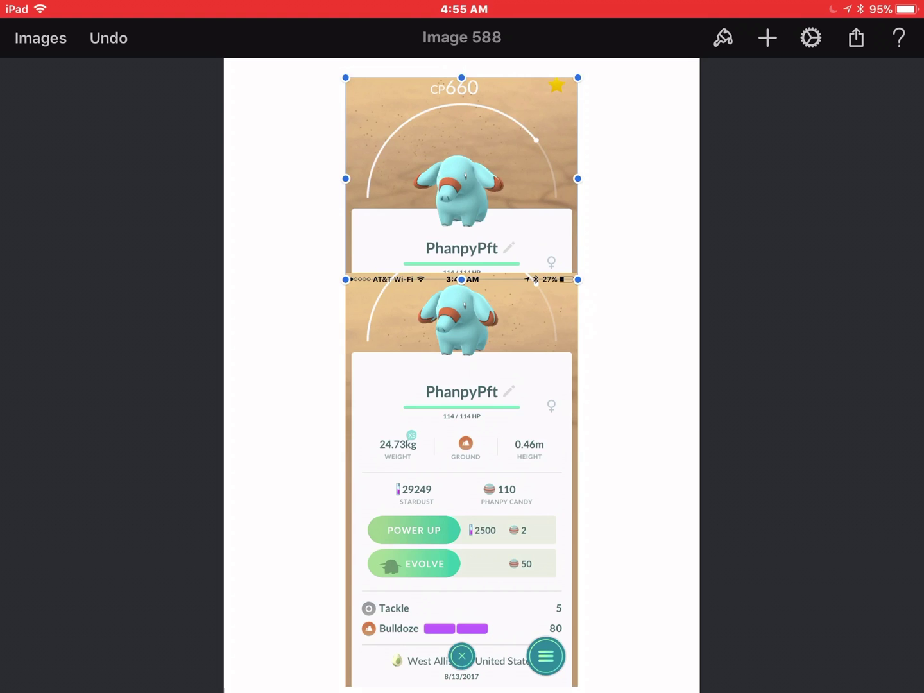
mouse_move(462, 173)
mouse_down()
mouse_move(467, 154)
mouse_move(461, 236)
mouse_move(462, 182)
mouse_up()
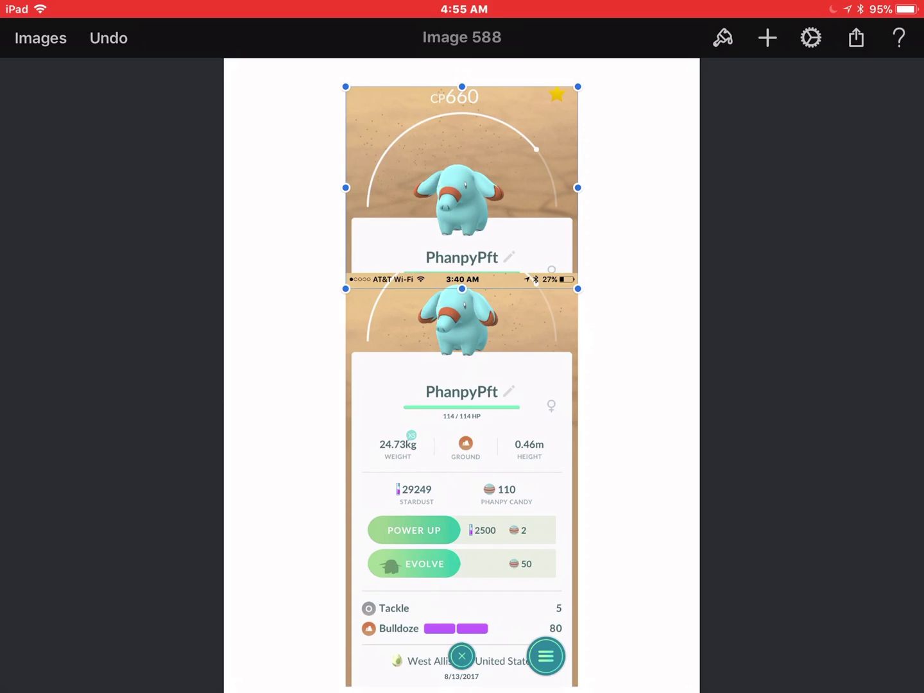
Bring the CP660 screenshot all the way to the front via Format > Arrange
click(722, 37)
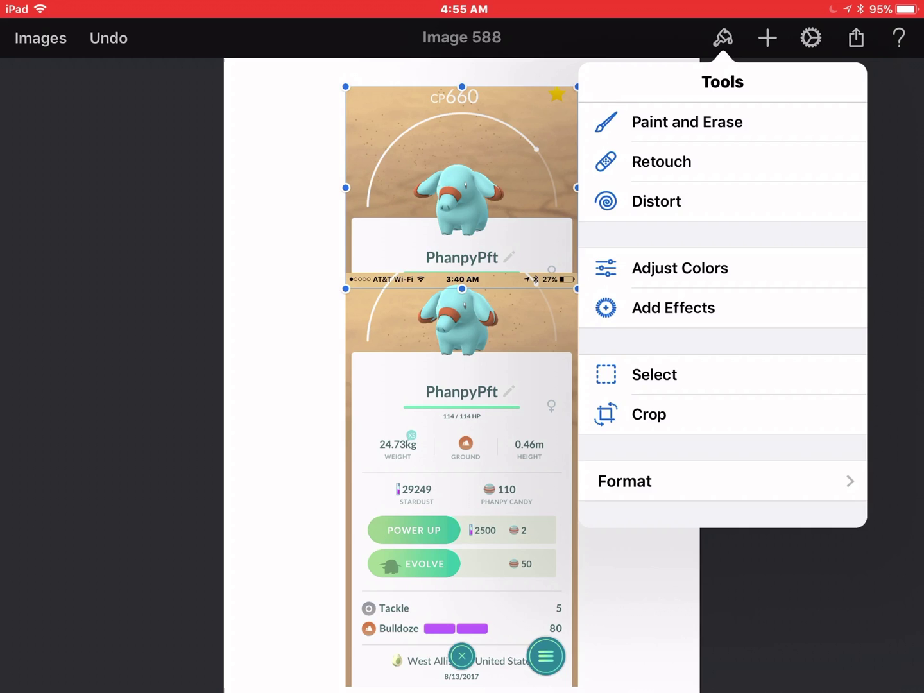
click(625, 480)
click(802, 83)
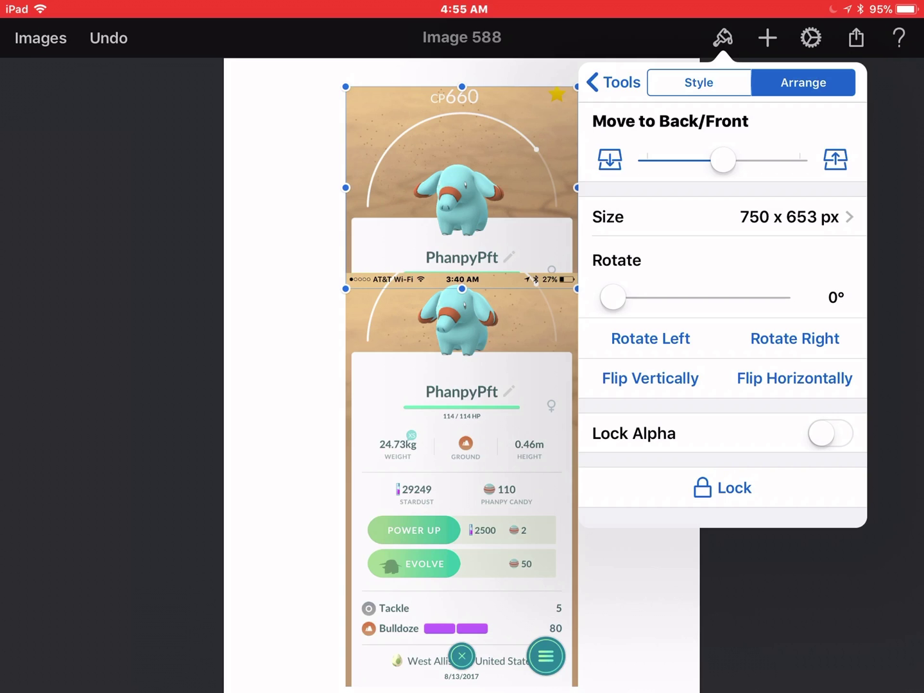
drag(723, 160, 794, 160)
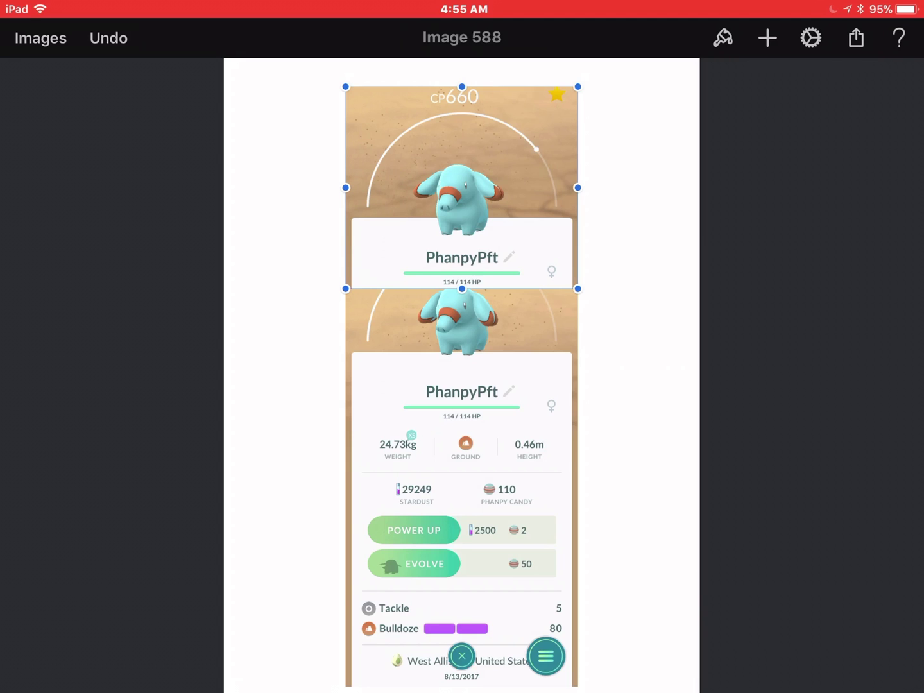
Move the CP660 screenshot over the stats header, then resize and nudge it until edges match
drag(462, 188, 466, 318)
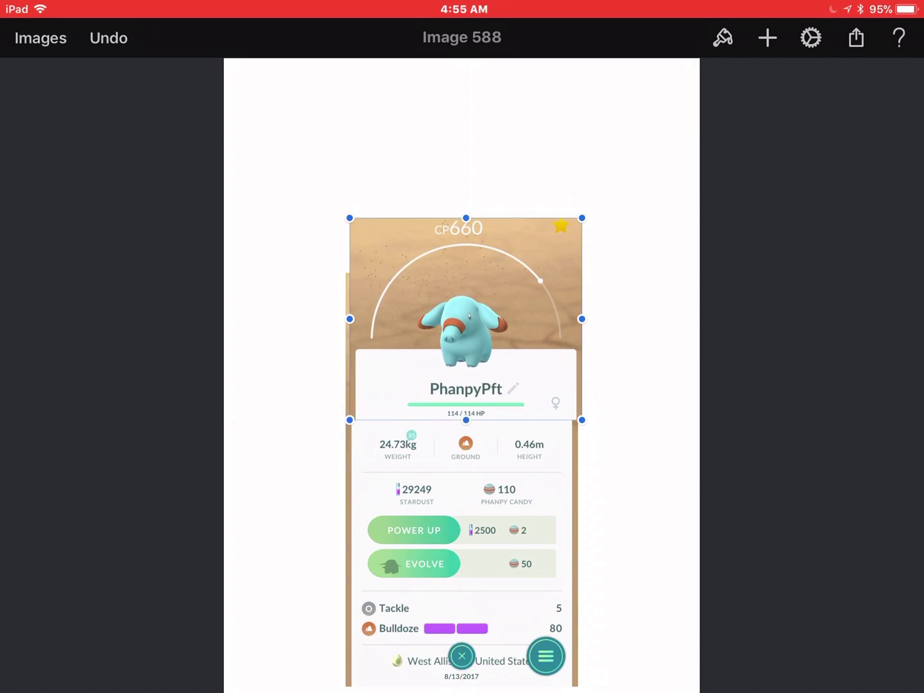
drag(581, 318, 574, 318)
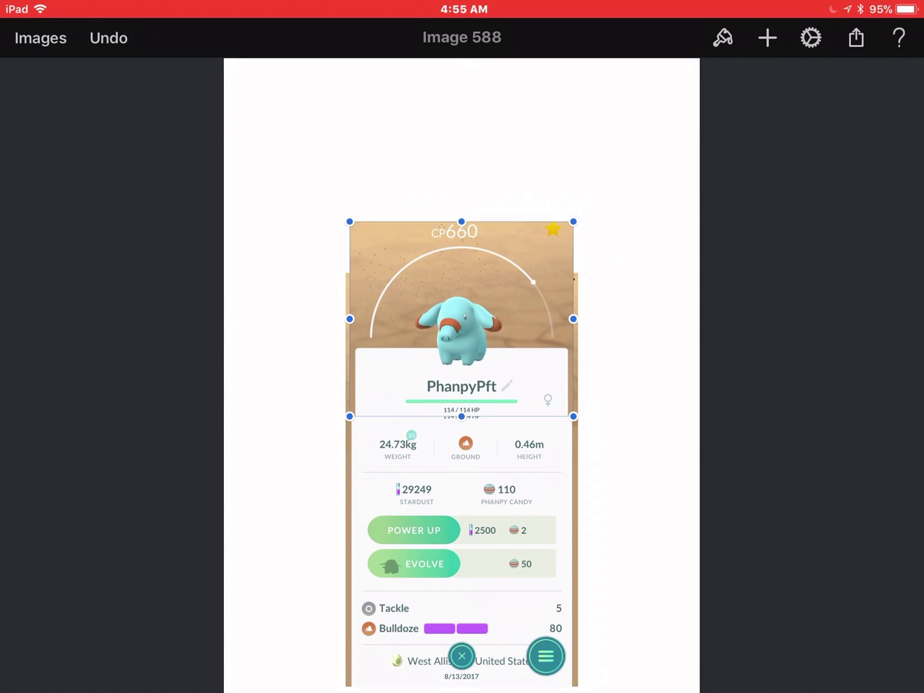
scroll(549, 414, up, 5)
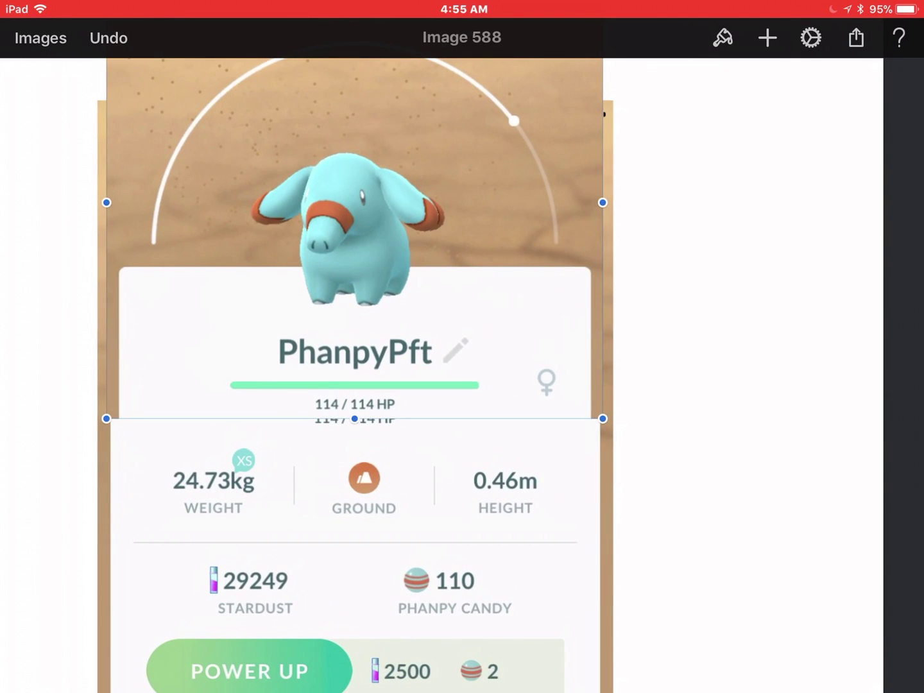
drag(602, 418, 607, 422)
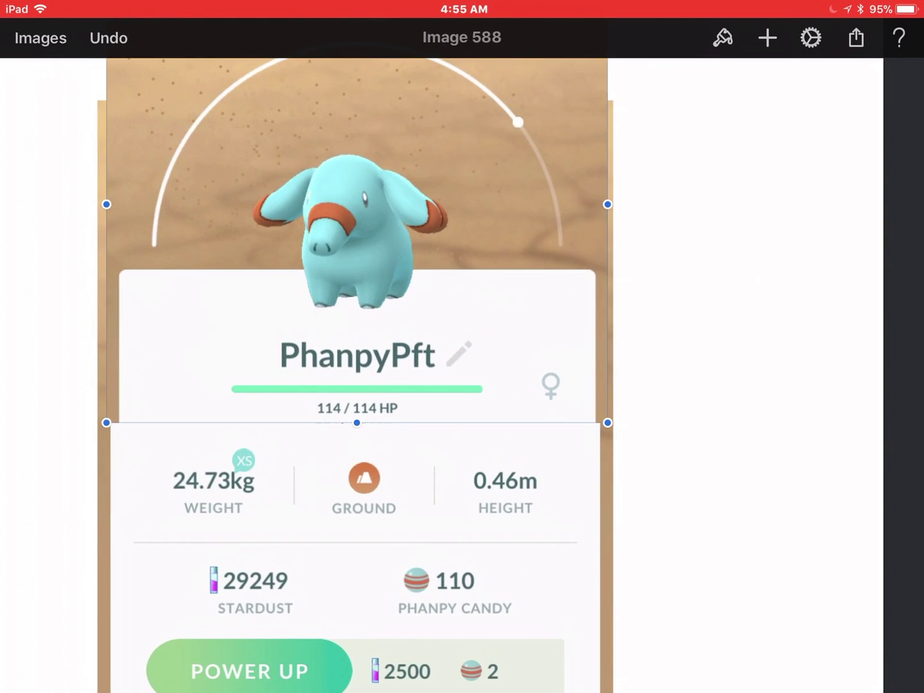
drag(356, 313, 347, 328)
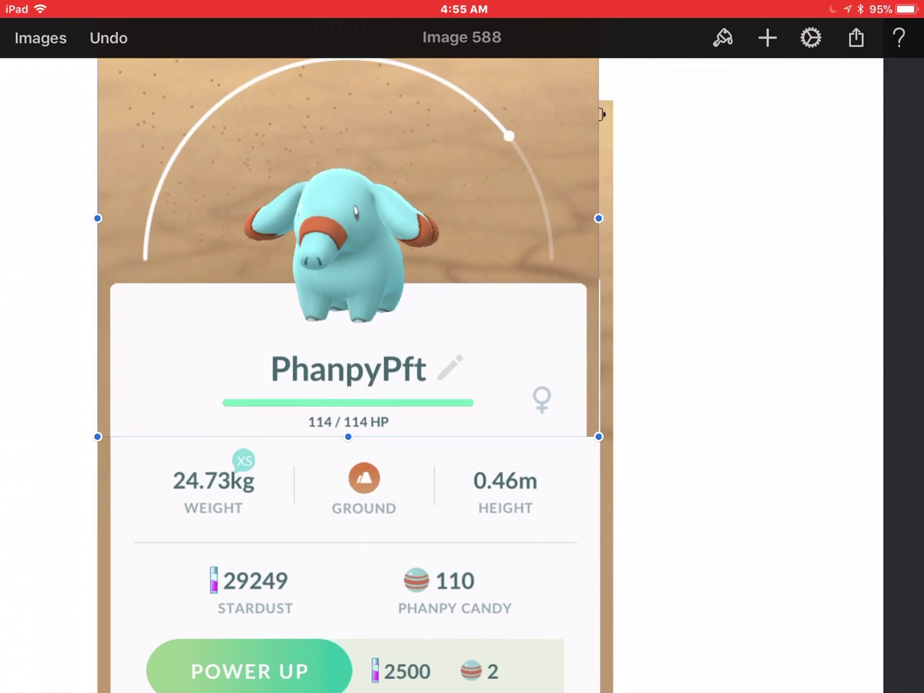
drag(599, 435, 614, 448)
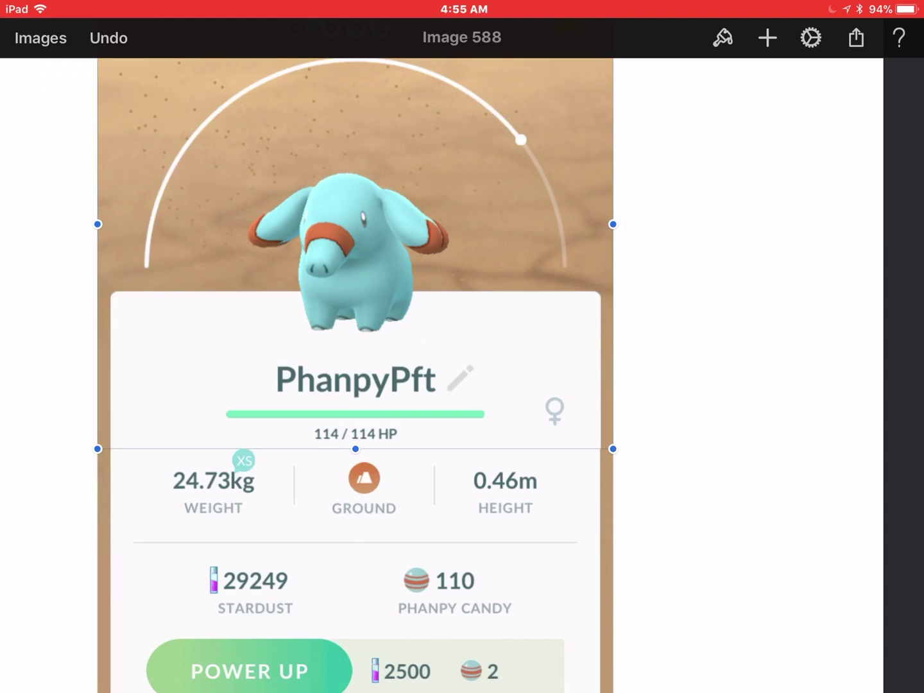
scroll(462, 360, down, 2)
scroll(462, 361, down, 2)
scroll(462, 361, down, 2)
scroll(463, 360, up, 1)
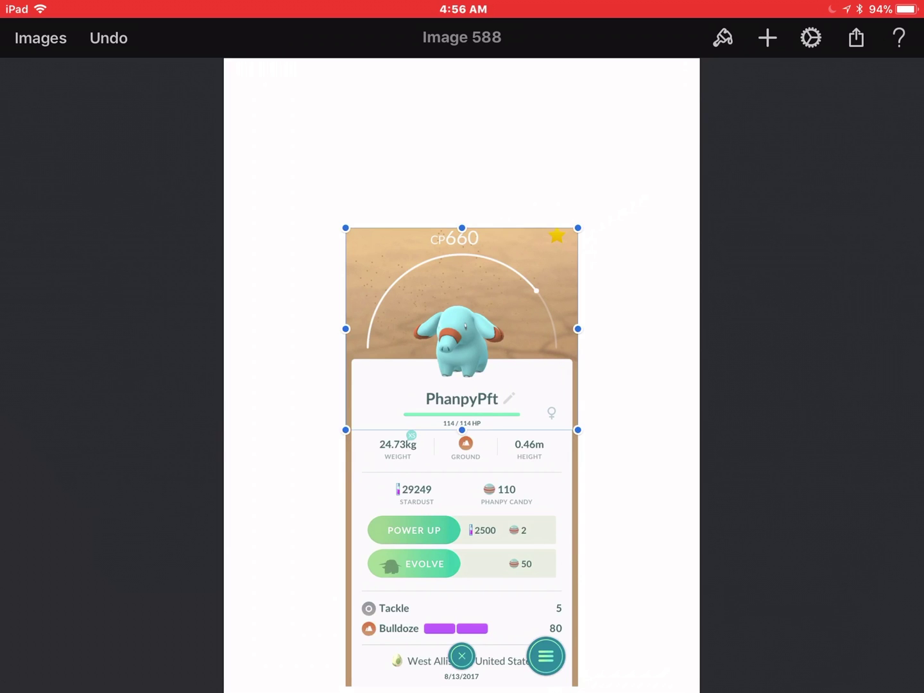
Group the two screenshot layers in the layers sidebar and merge them into one
click(462, 479)
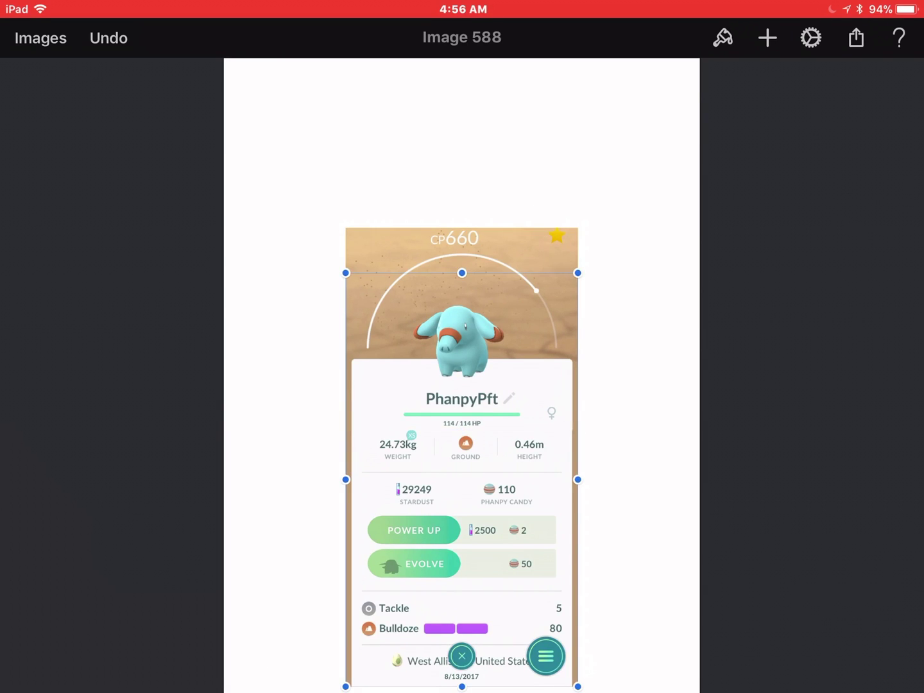
drag(4, 361, 94, 361)
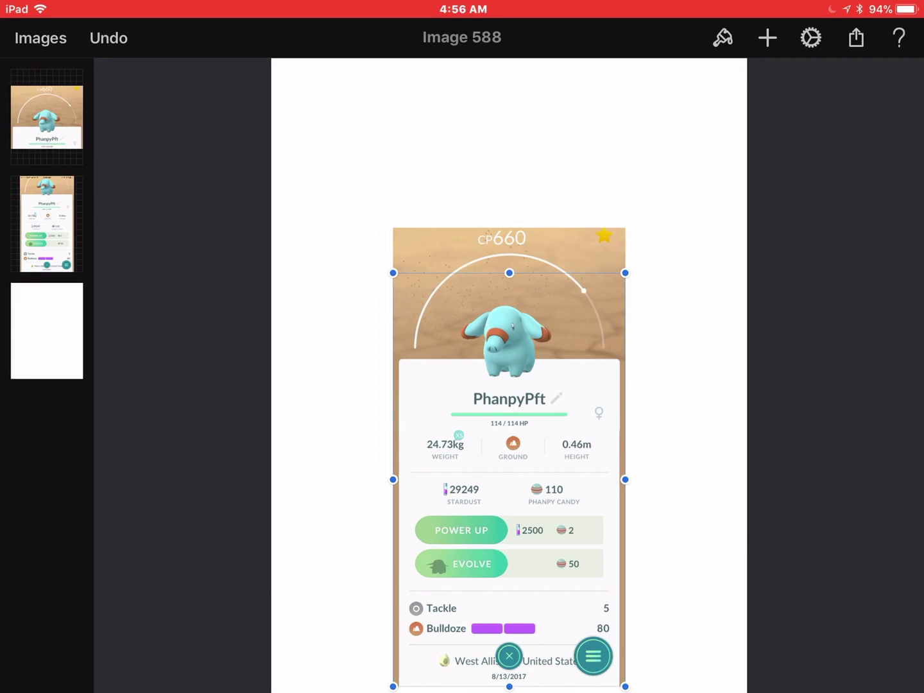
drag(47, 115, 47, 220)
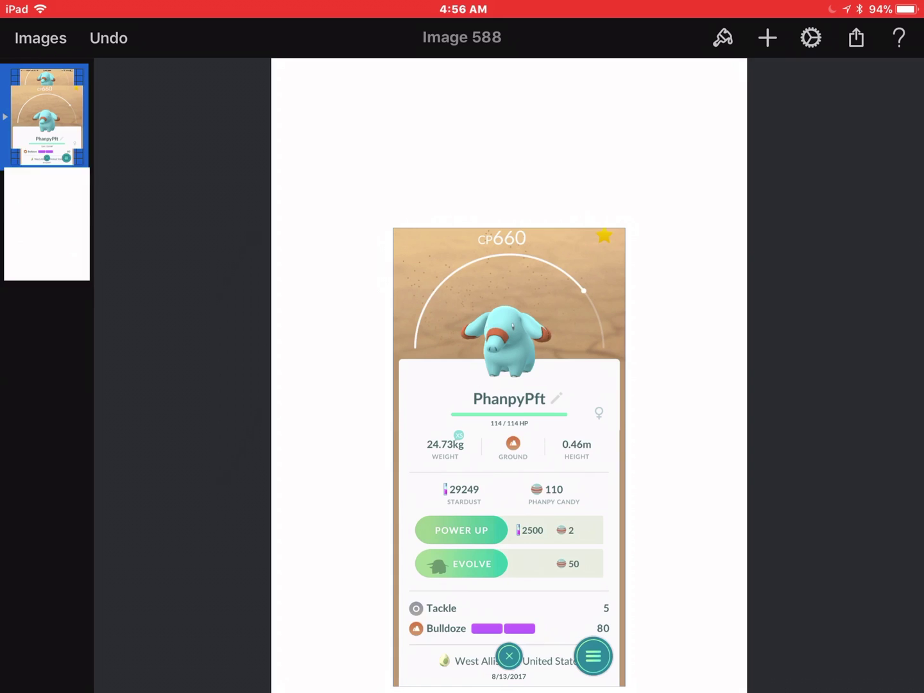
click(47, 116)
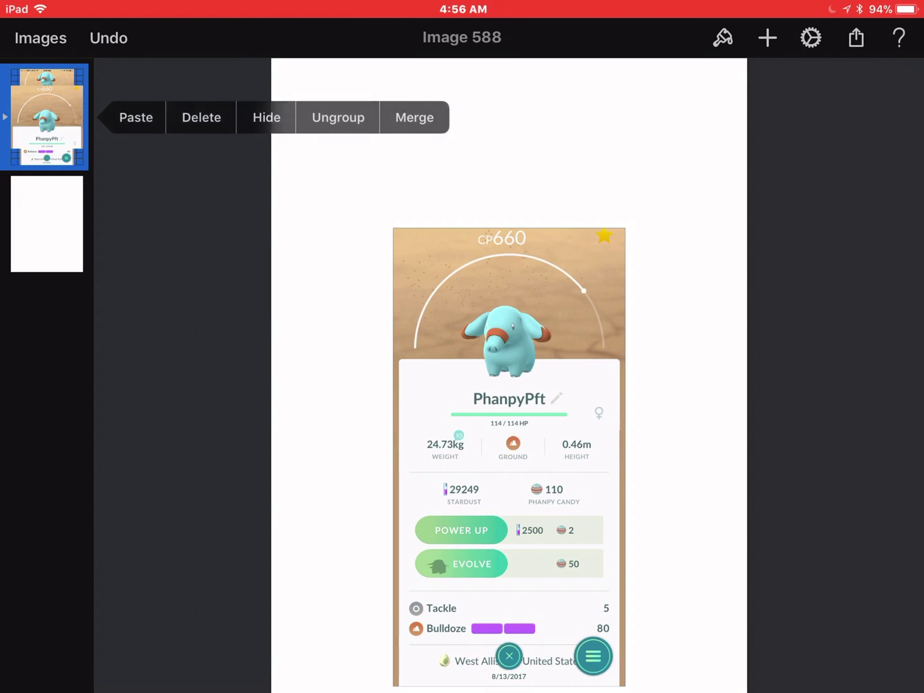
click(414, 116)
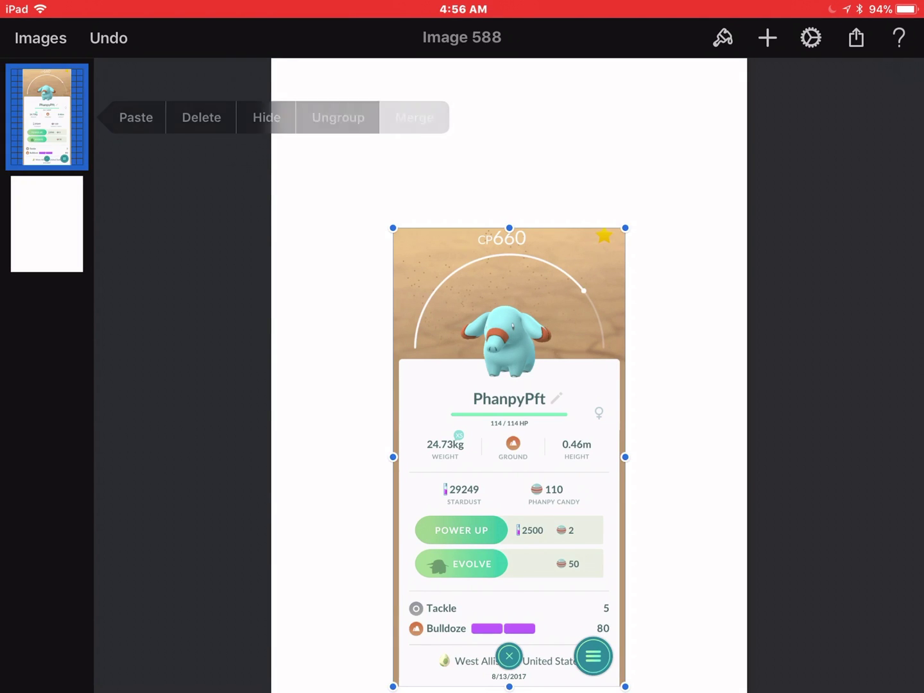
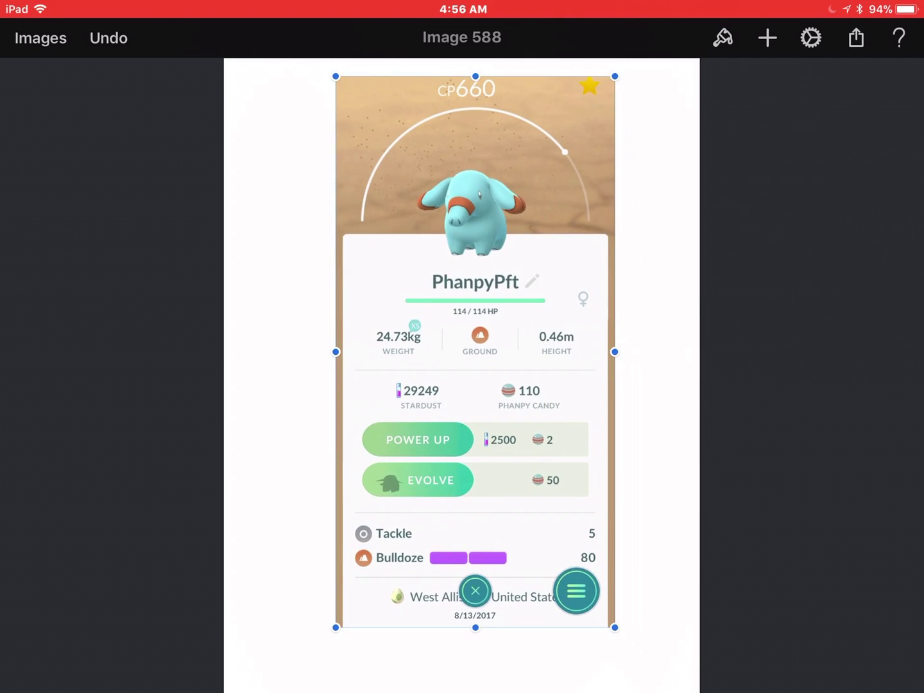
scroll(476, 346, up, 2)
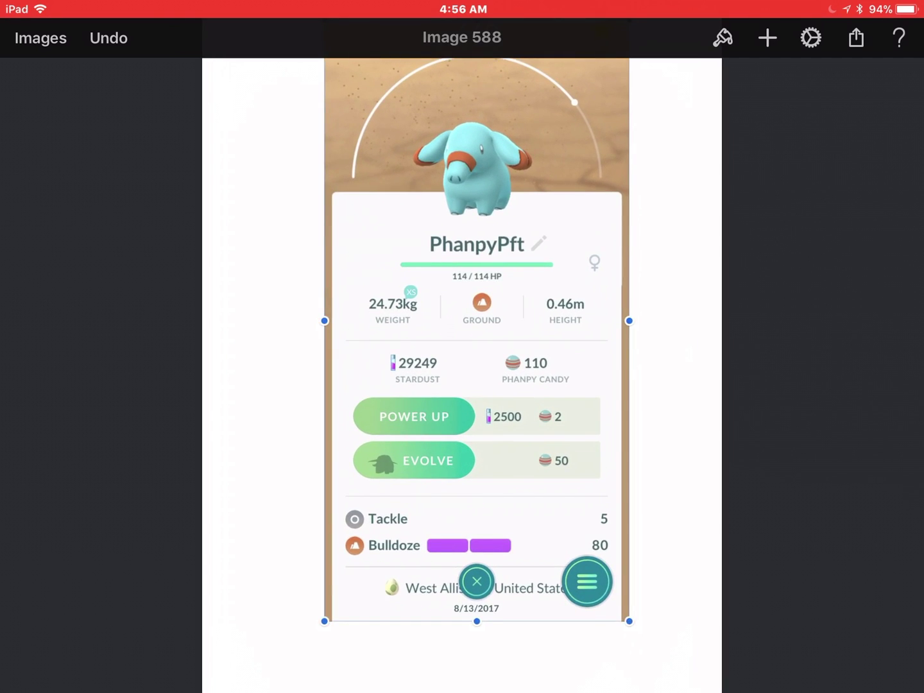
Move the screenshot down on the white page and fine-tune its width
drag(476, 361, 468, 413)
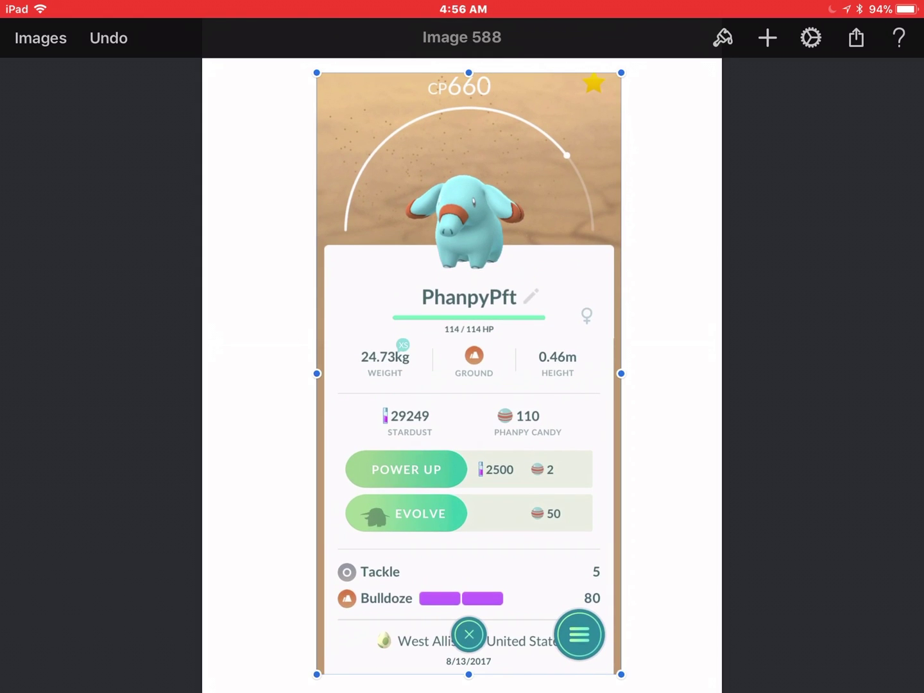
drag(621, 373, 632, 373)
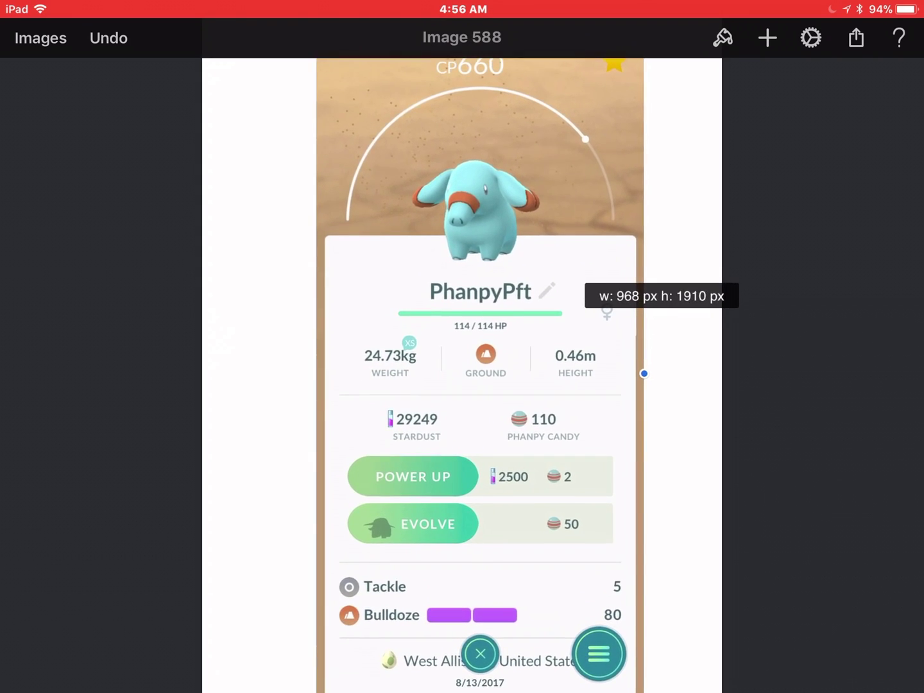
drag(644, 373, 630, 373)
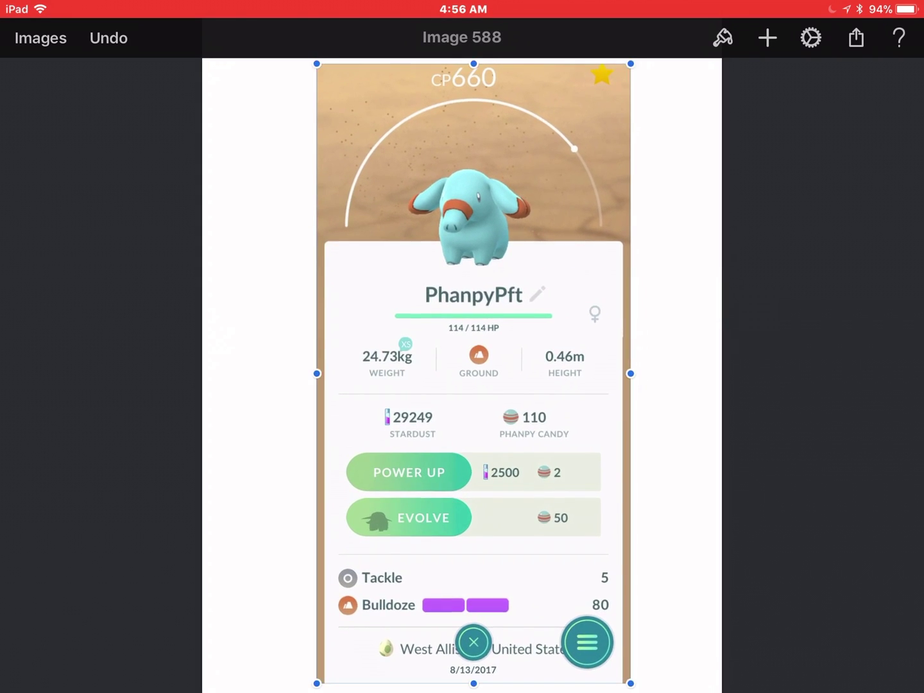
click(722, 38)
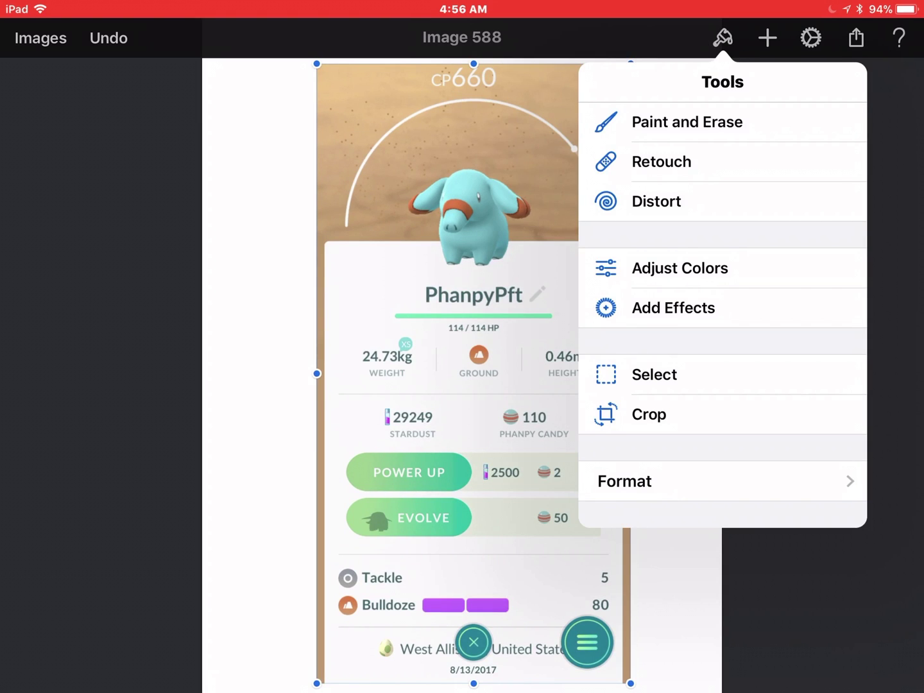
click(648, 414)
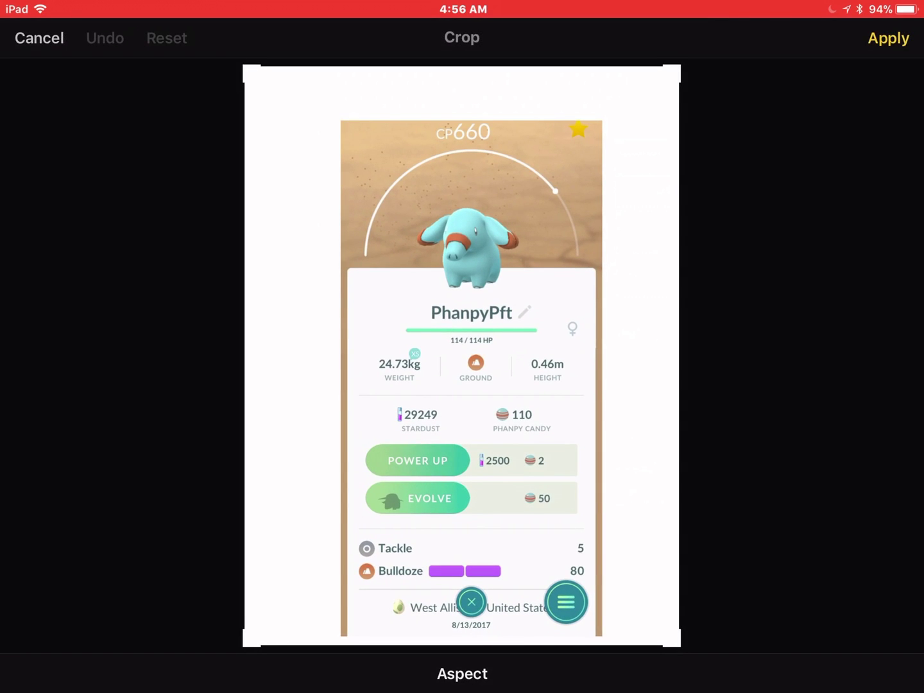
drag(462, 67, 462, 119)
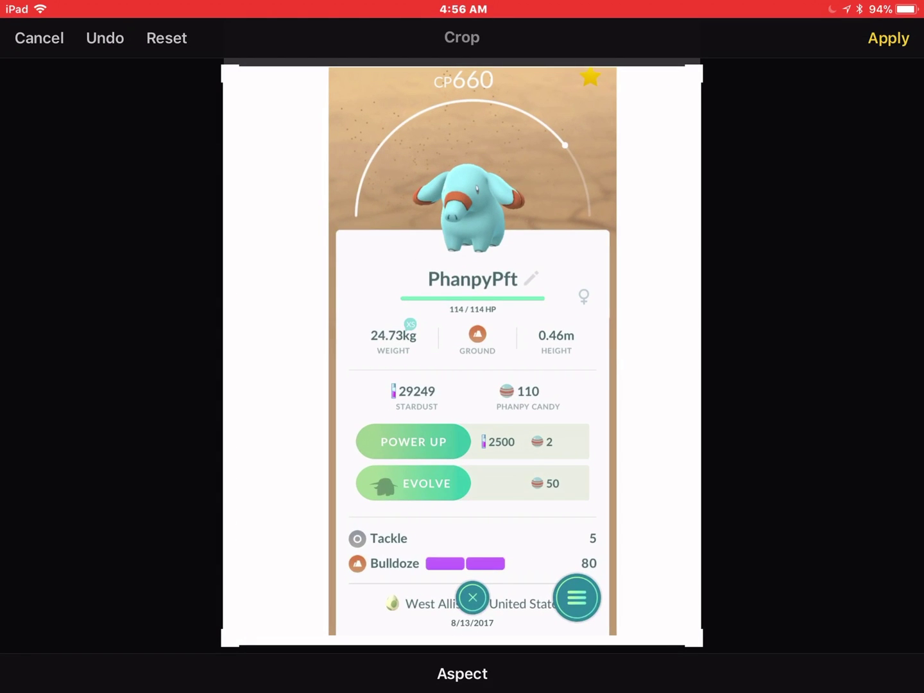
drag(702, 300, 618, 304)
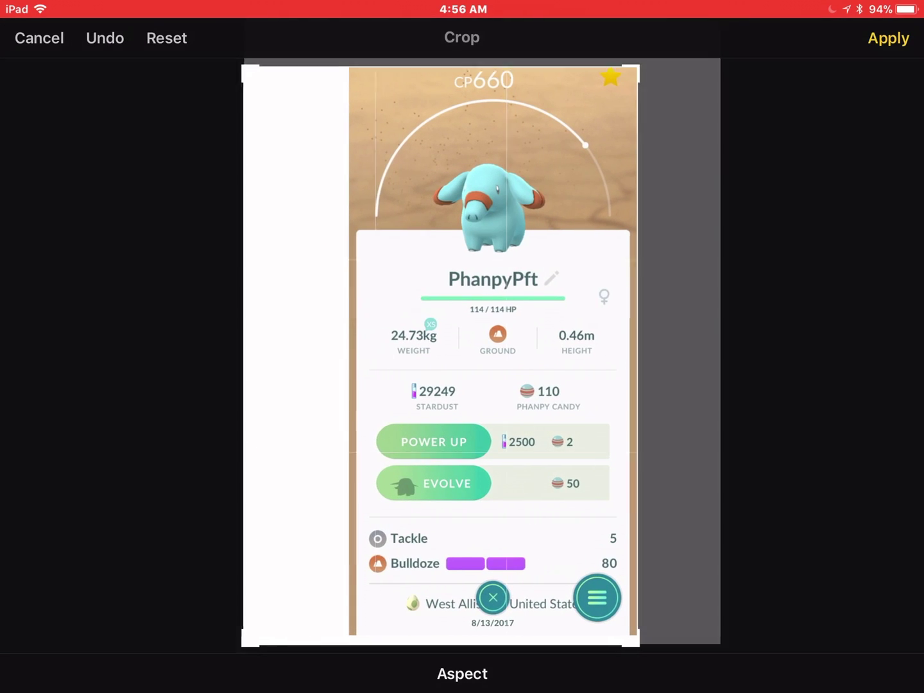
drag(264, 444, 369, 444)
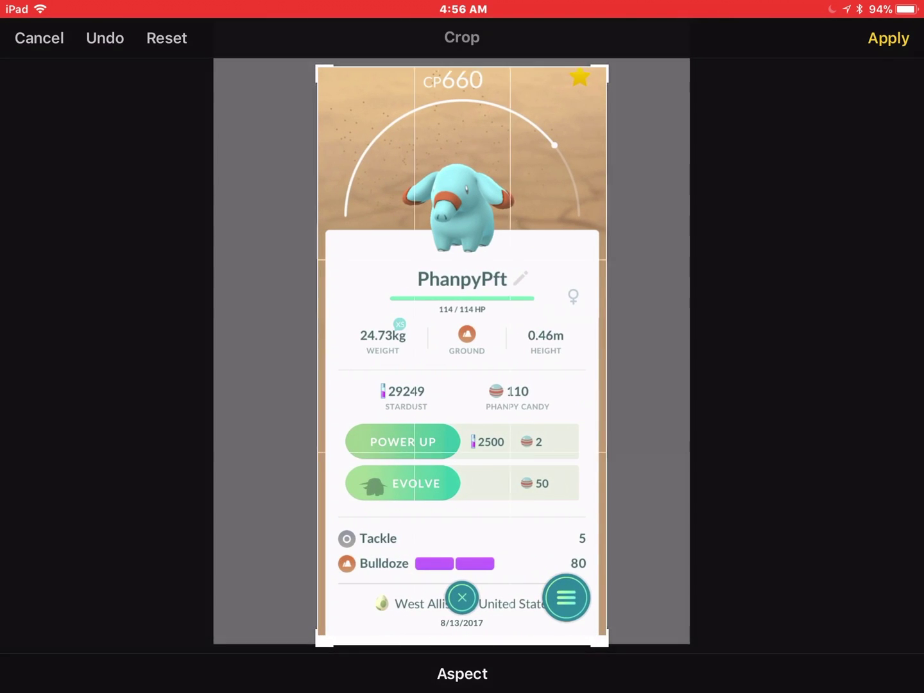
drag(607, 599, 603, 599)
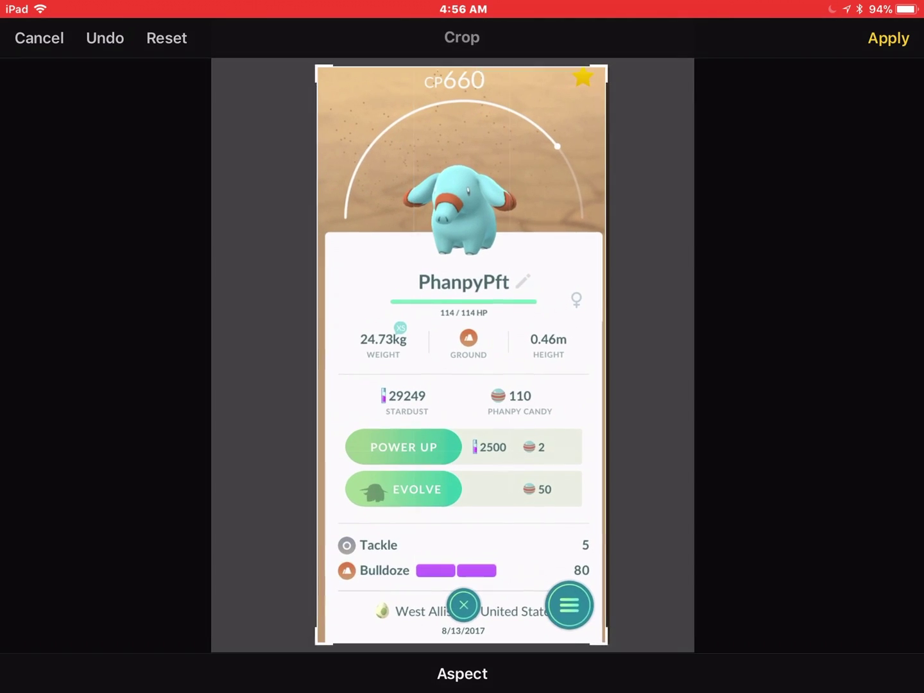
click(888, 38)
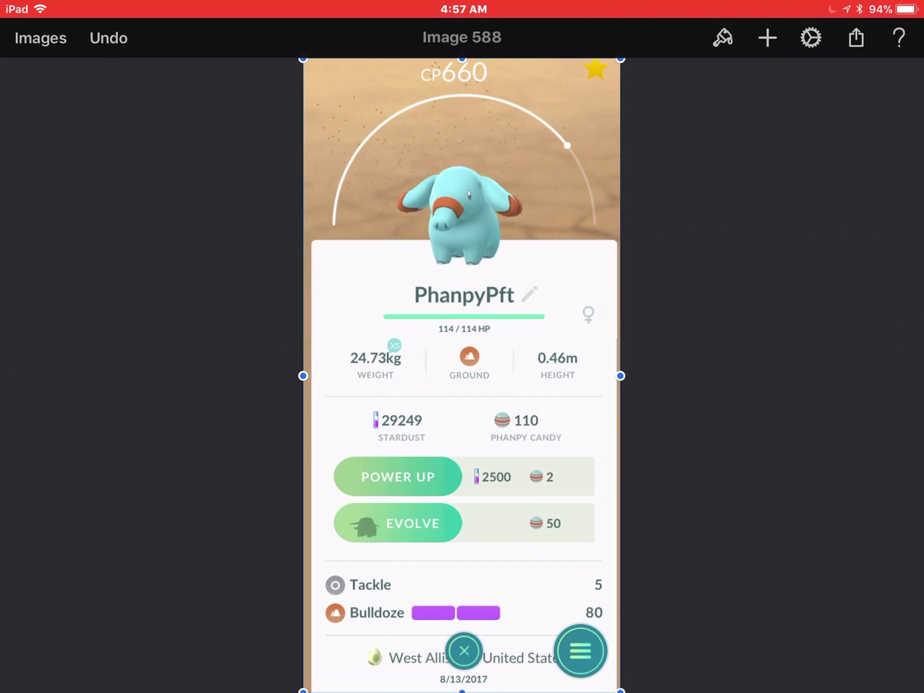
click(108, 37)
click(117, 84)
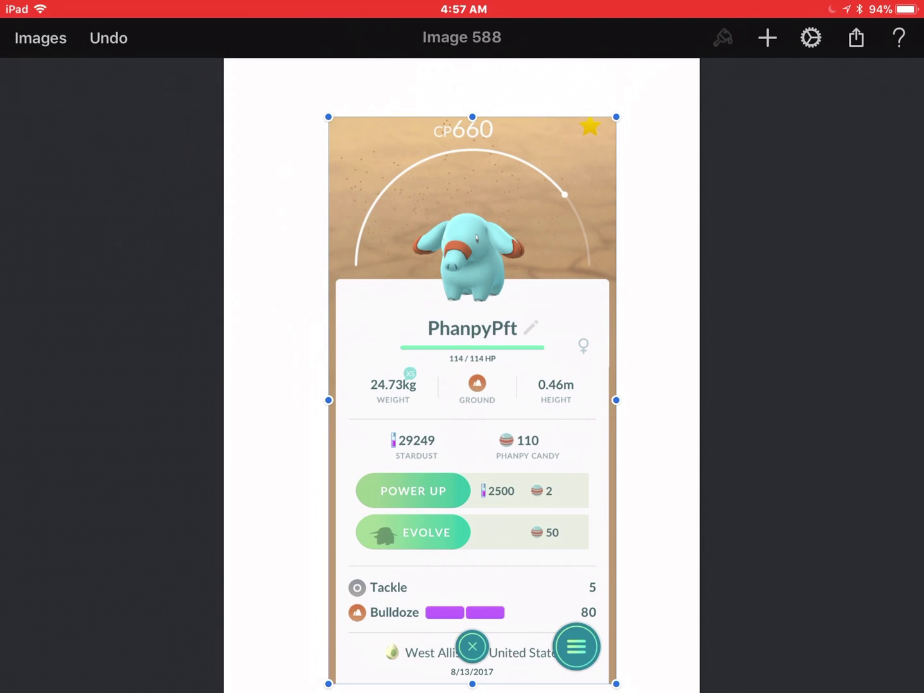
Start a new crop and trim the white margins on the right and left
click(723, 38)
click(649, 413)
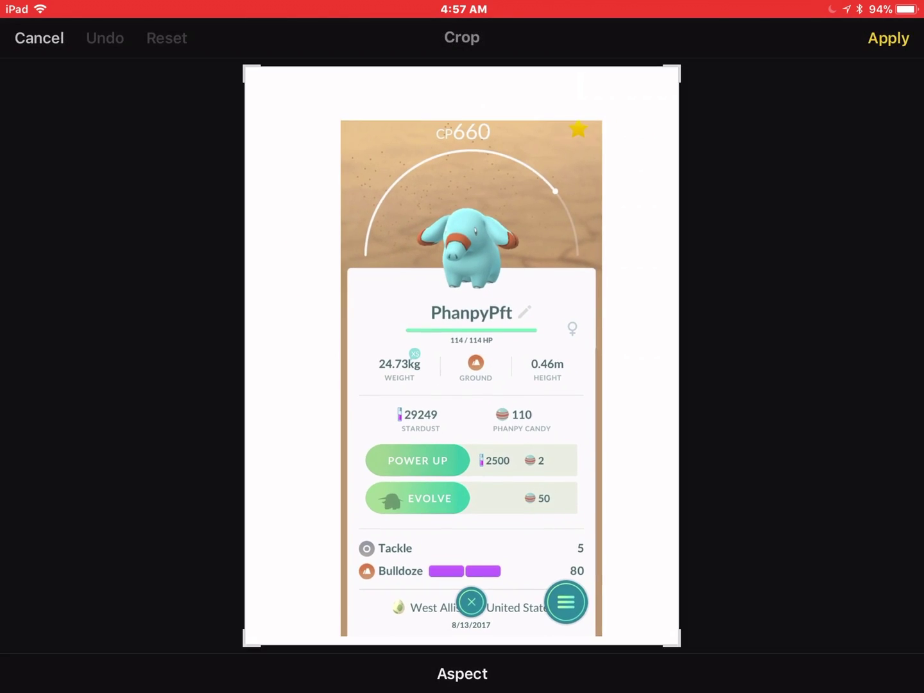
drag(680, 413, 603, 414)
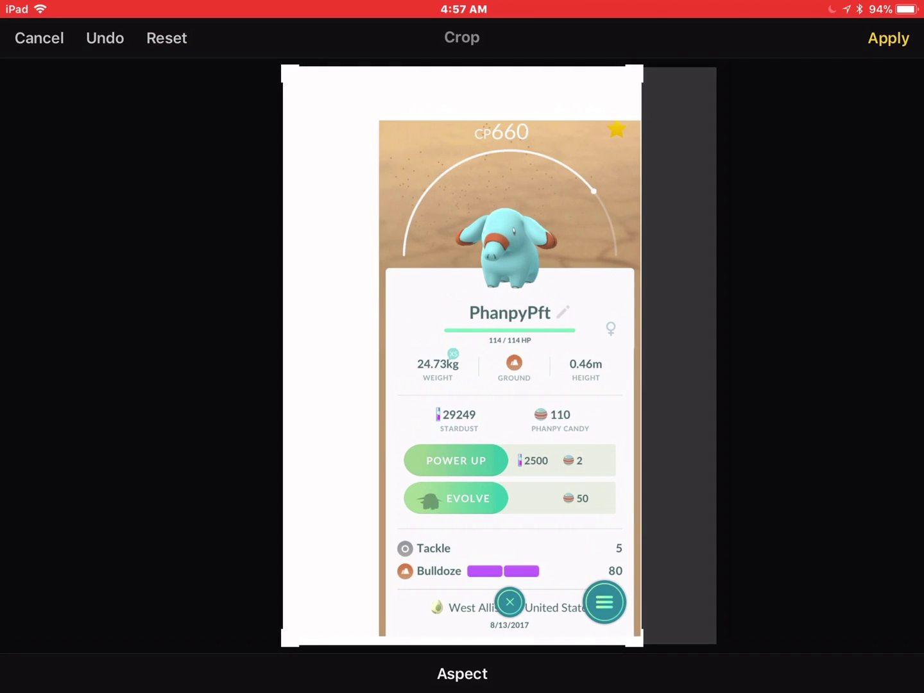
drag(282, 474, 376, 474)
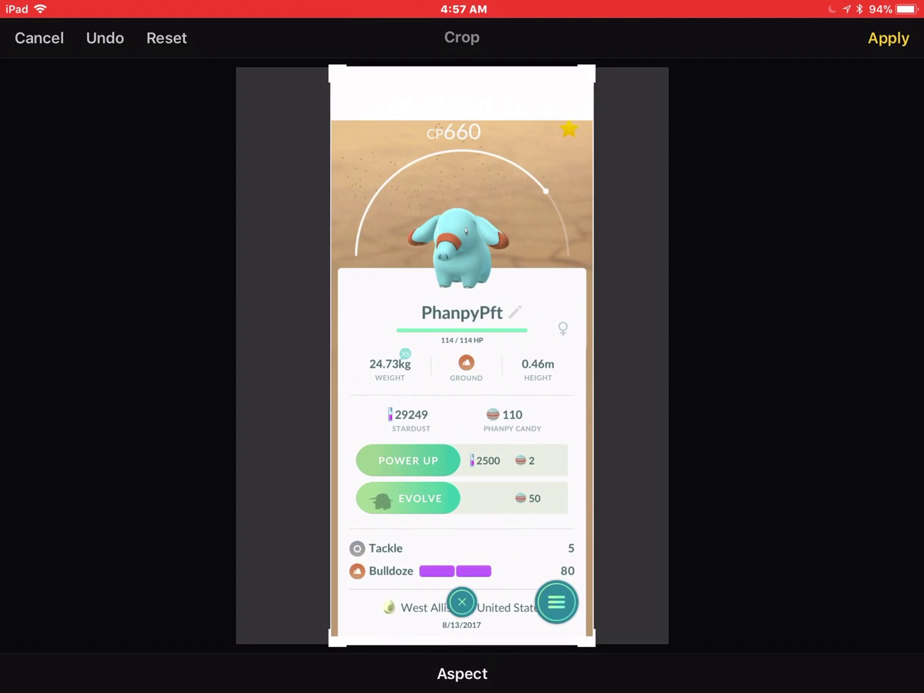
click(586, 638)
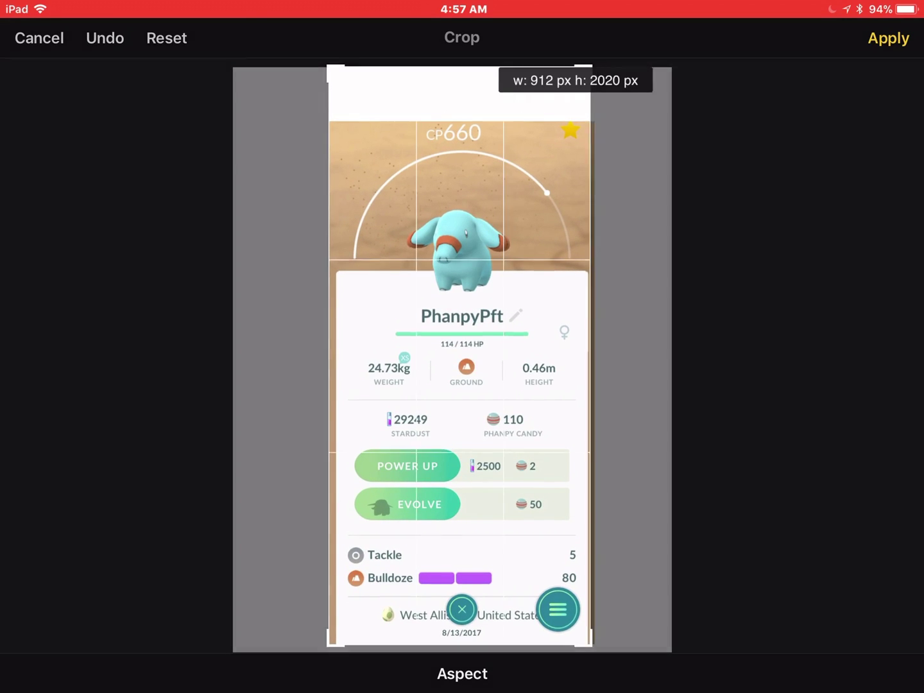
Trim the top margin, undo the accidental rotation, even the width, and apply the crop
drag(596, 66, 603, 121)
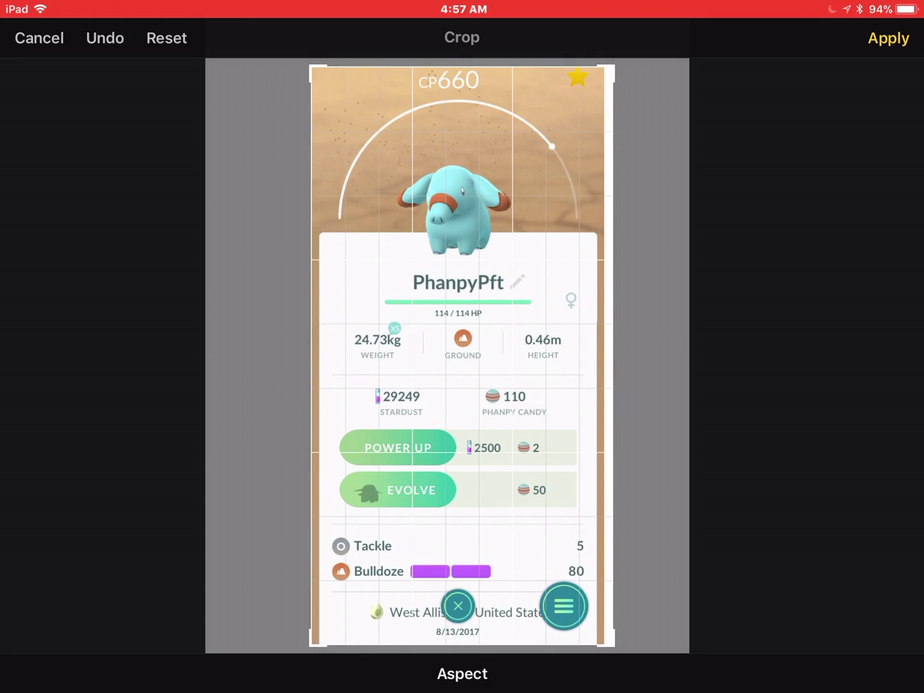
mouse_move(462, 361)
mouse_down()
mouse_move(476, 346)
mouse_move(470, 354)
mouse_up()
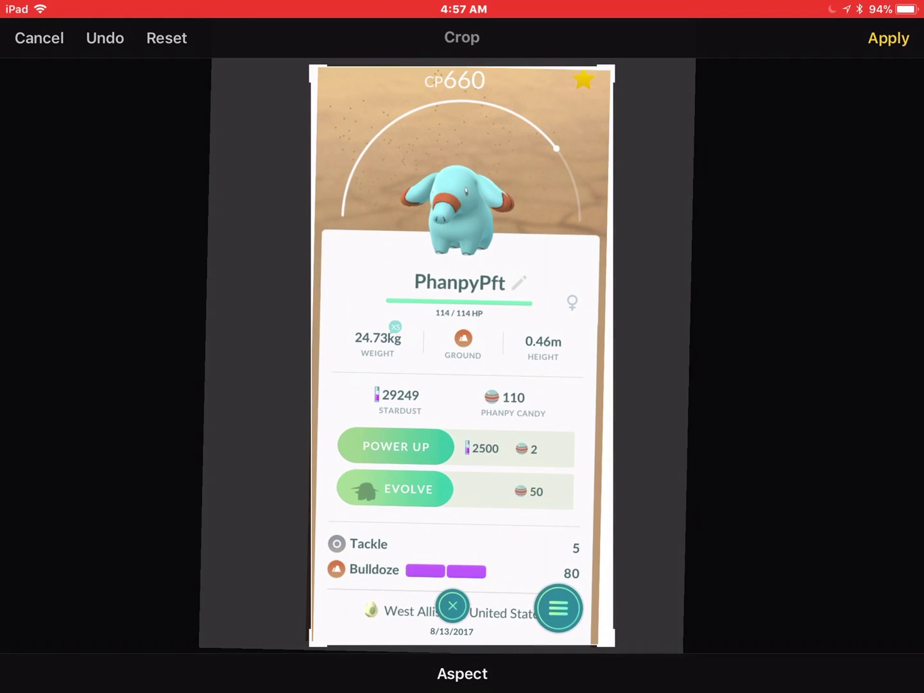
click(105, 38)
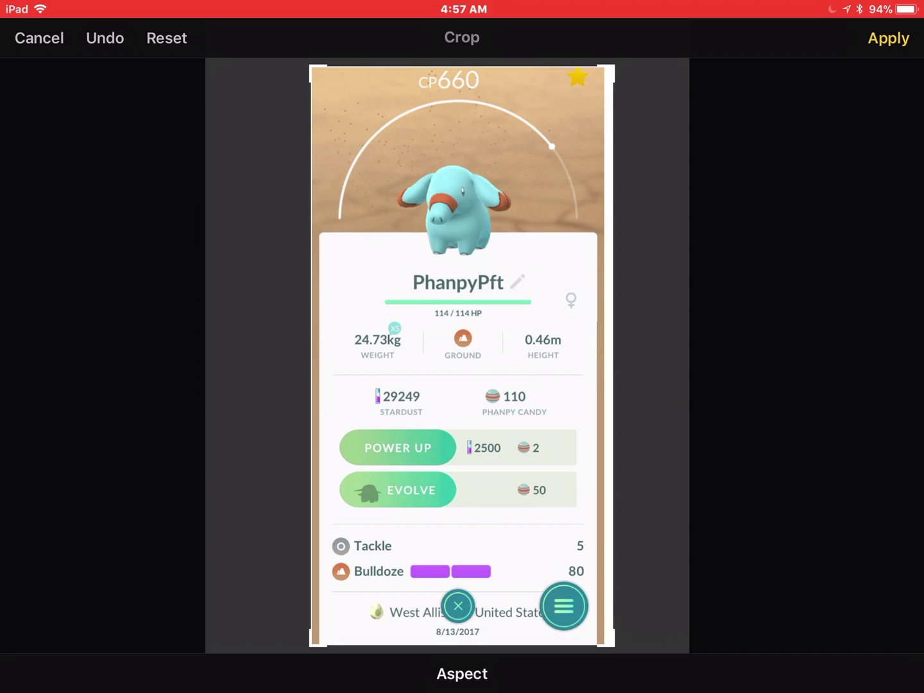
drag(614, 317, 608, 319)
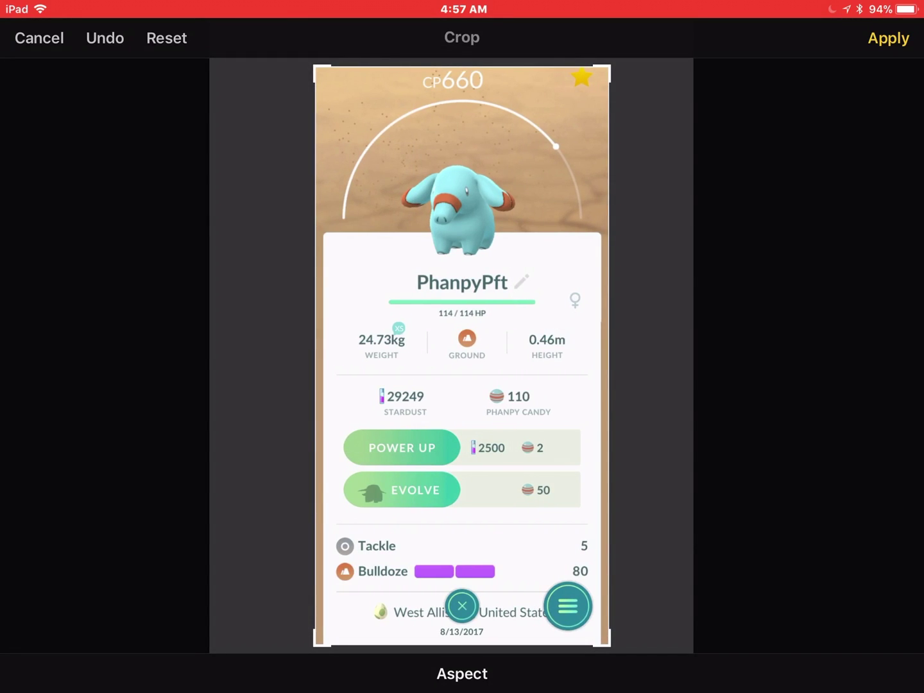
click(887, 38)
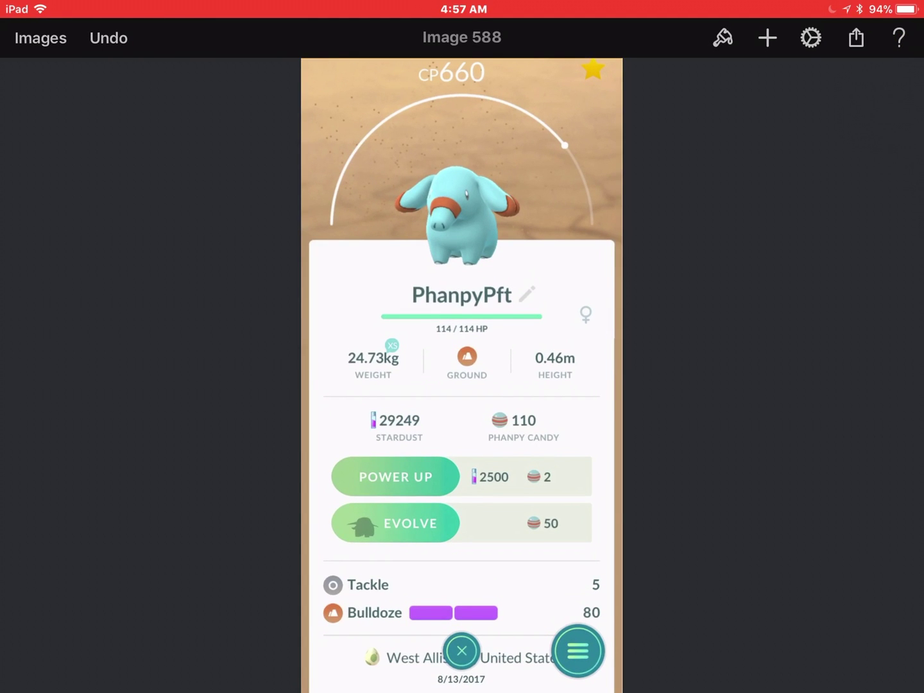
Turn on a black Stroke in the Style settings and set its width to 12 px
click(722, 38)
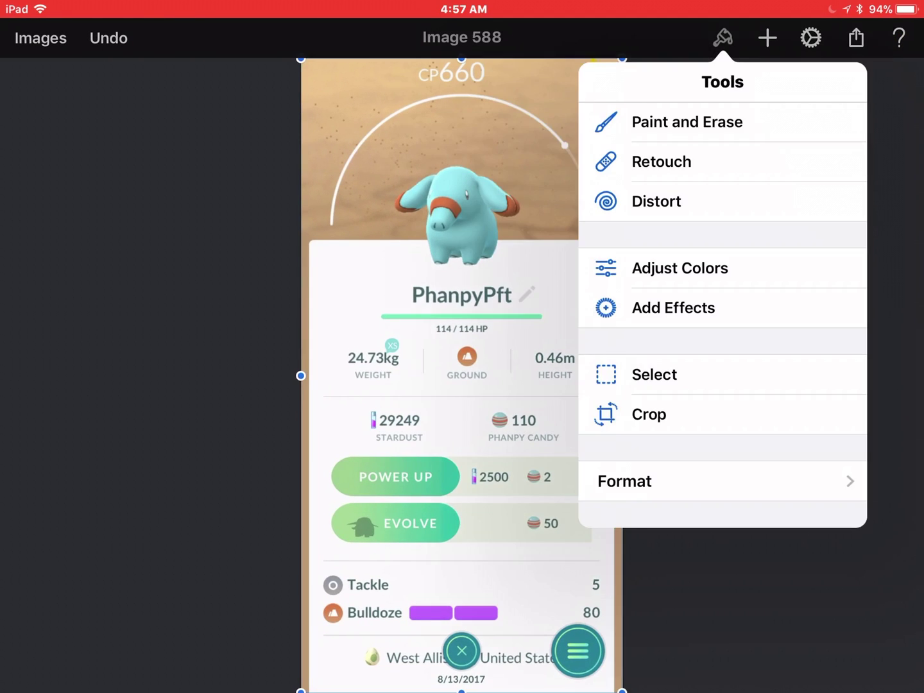
click(722, 480)
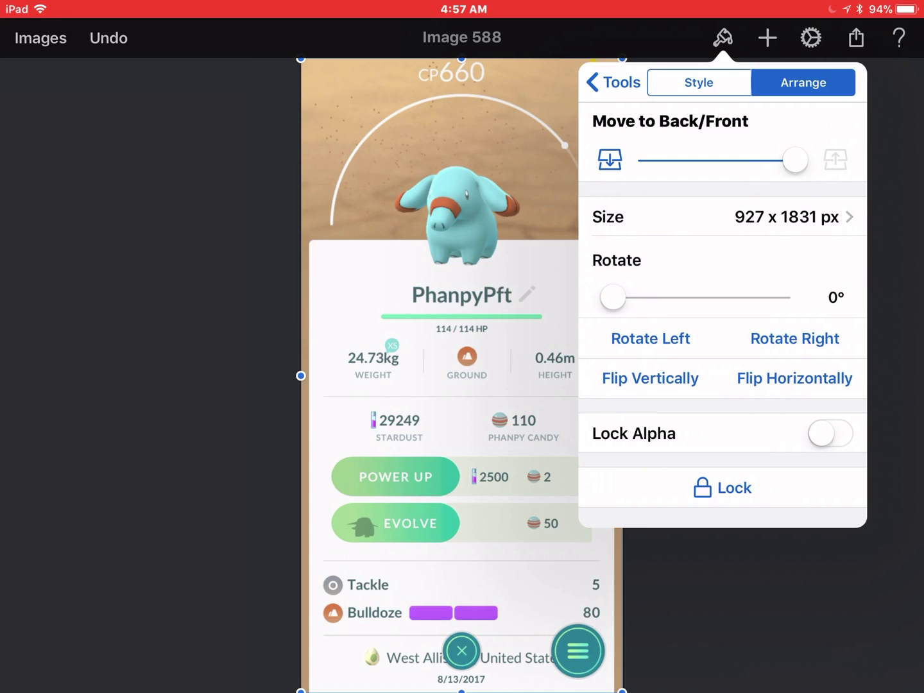
click(697, 82)
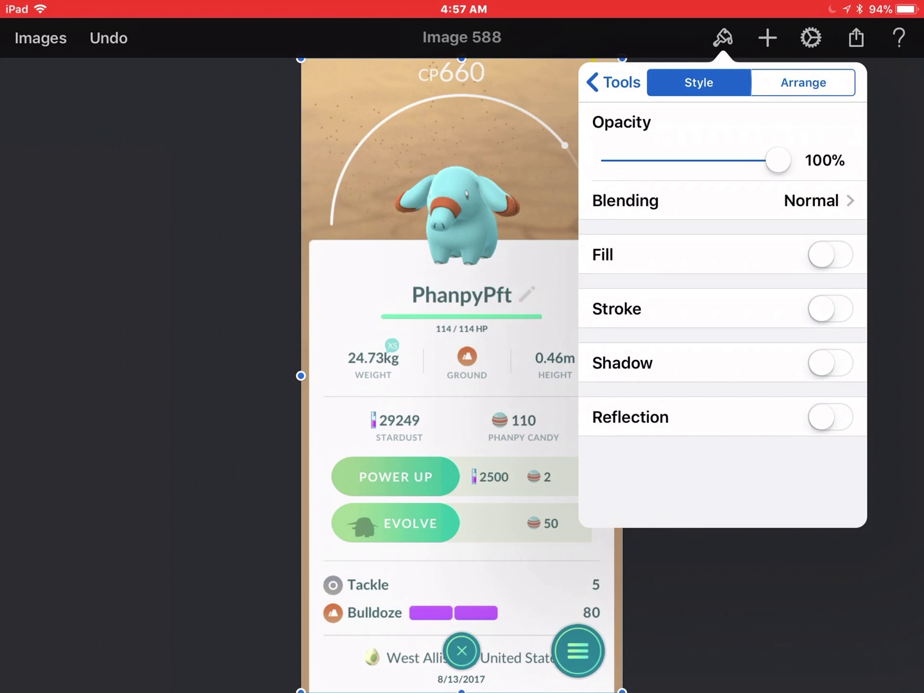
click(830, 309)
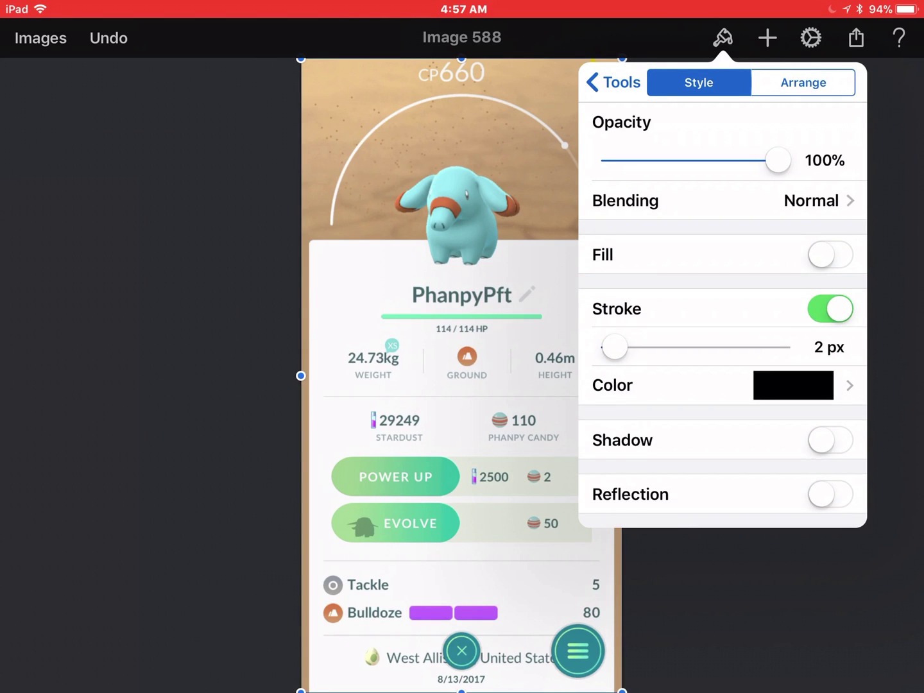
mouse_move(614, 347)
mouse_down()
mouse_move(732, 347)
mouse_move(630, 348)
mouse_up()
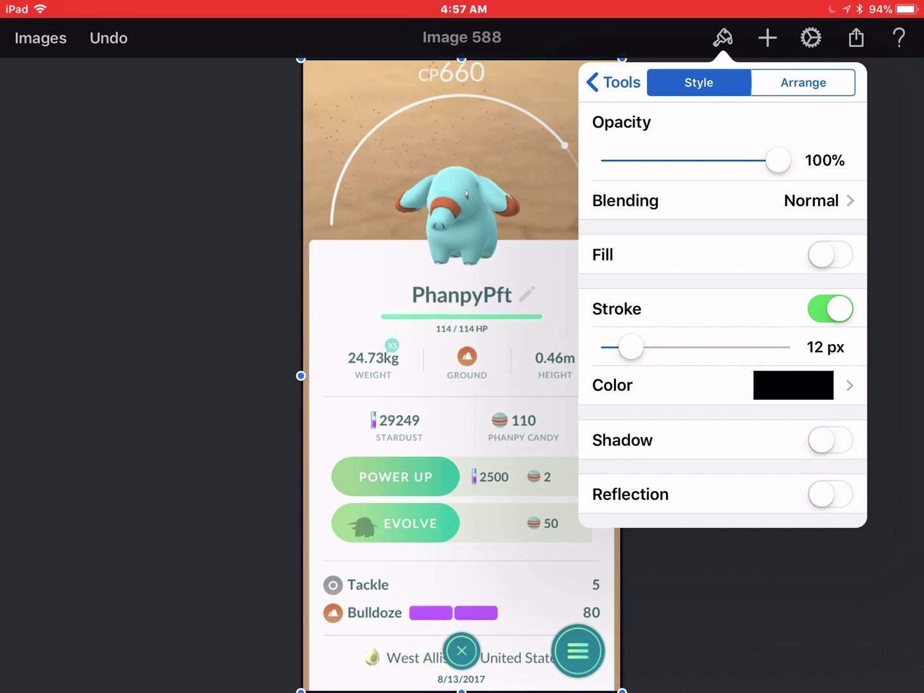
click(144, 361)
Enter Paint and Erase mode, keeping the hard brush
click(722, 38)
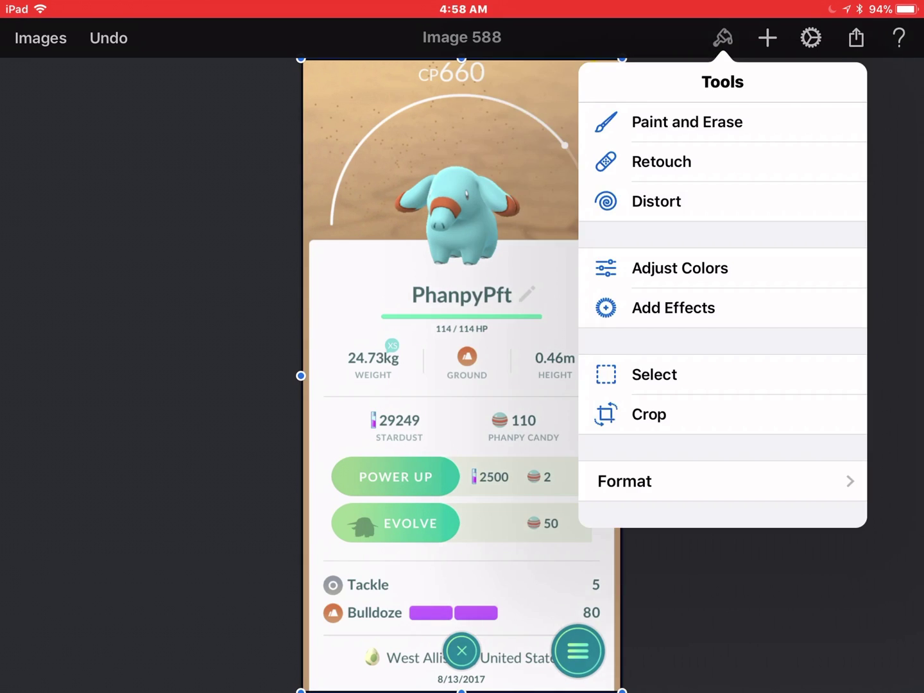
click(686, 122)
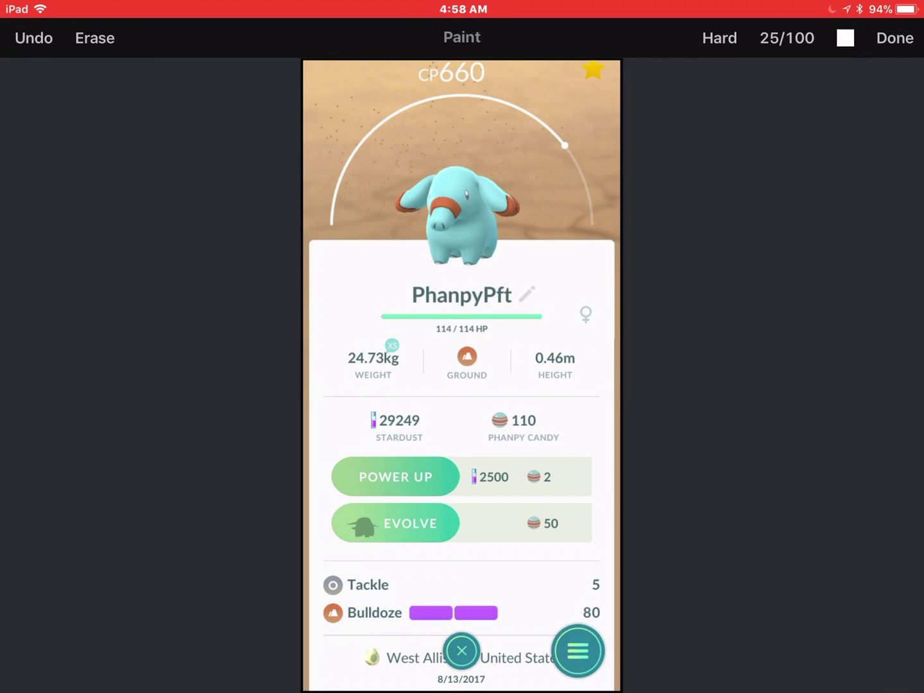
click(719, 37)
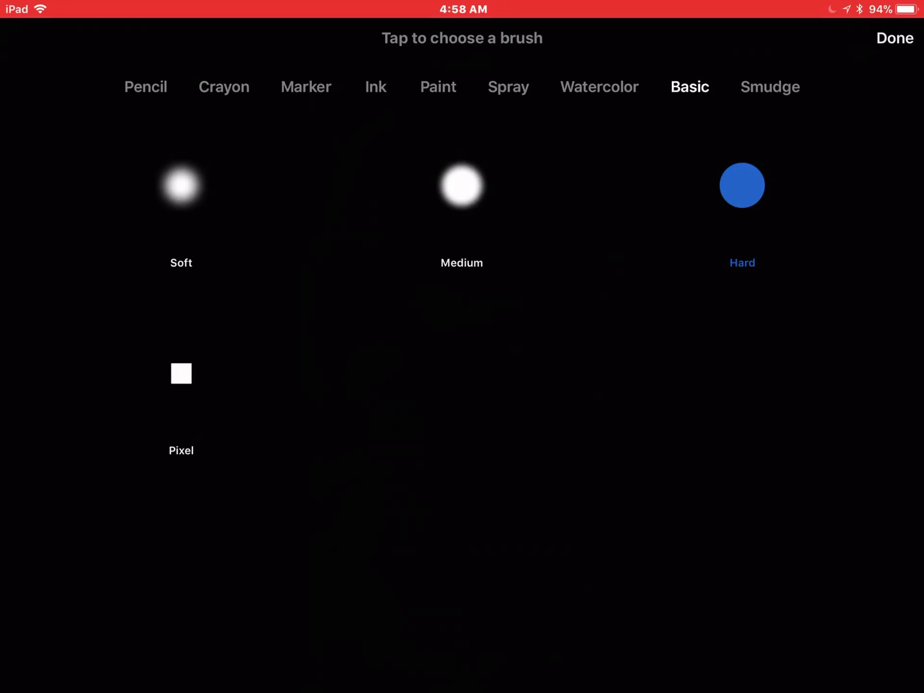
click(894, 37)
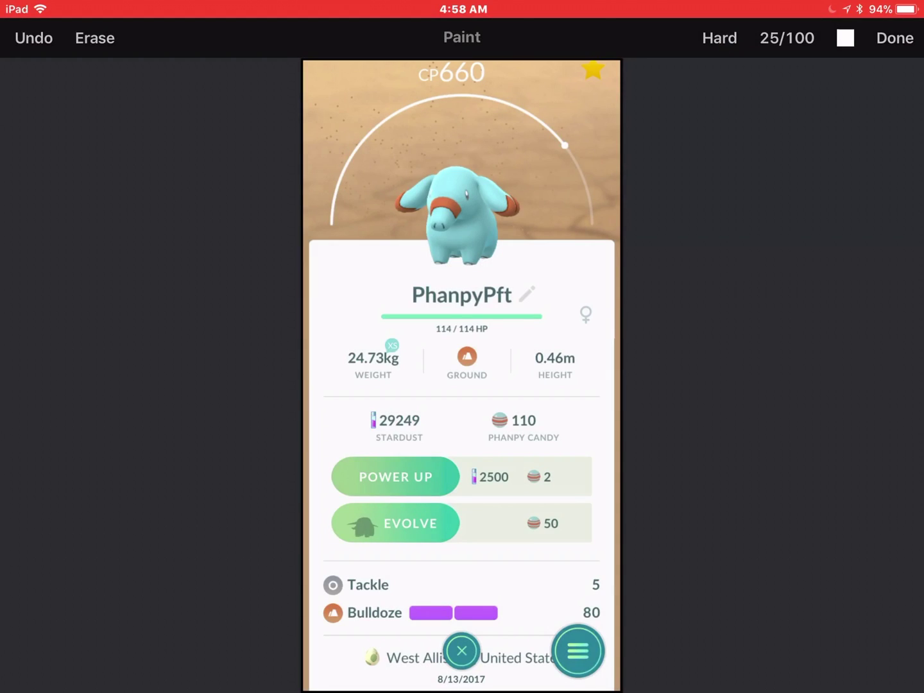
Eyedrop the sandy background's tan, save it as a swatch, and leave painting
click(845, 37)
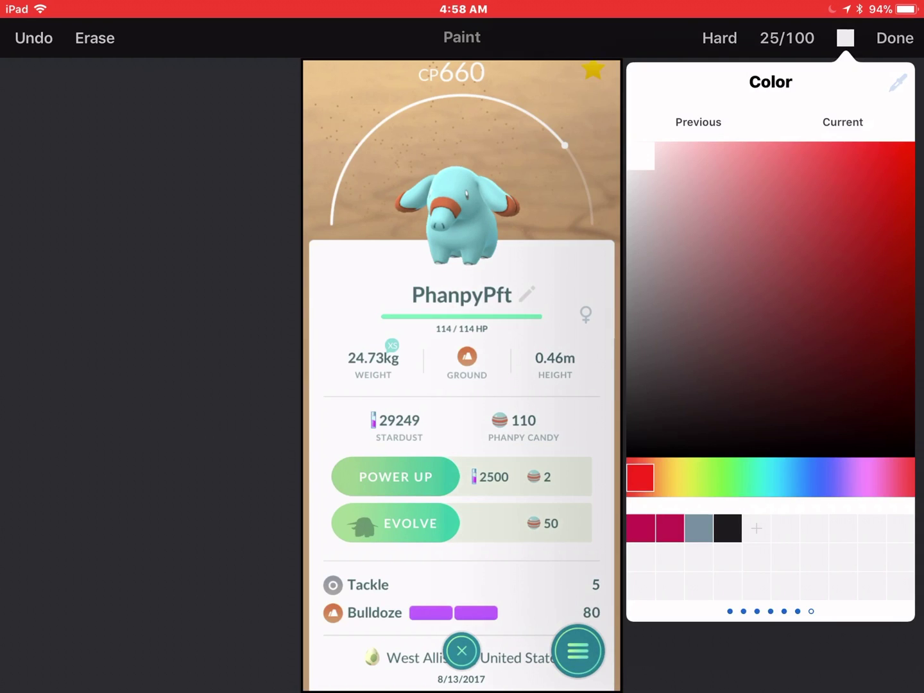
click(897, 82)
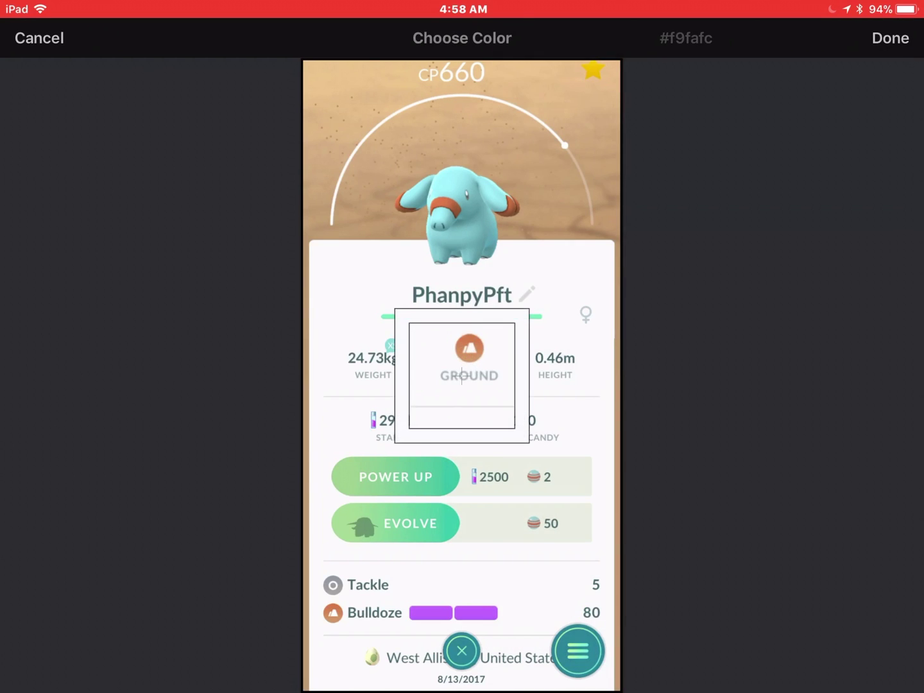
mouse_move(461, 375)
mouse_down()
mouse_move(511, 310)
mouse_move(542, 203)
mouse_move(565, 193)
mouse_move(588, 125)
mouse_move(607, 111)
mouse_up()
click(890, 38)
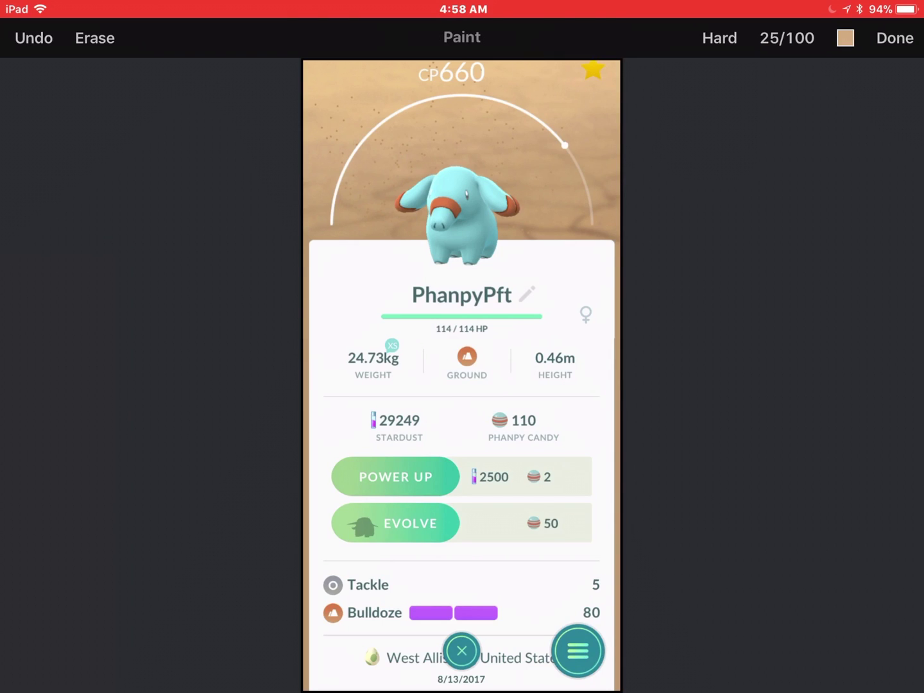
click(845, 37)
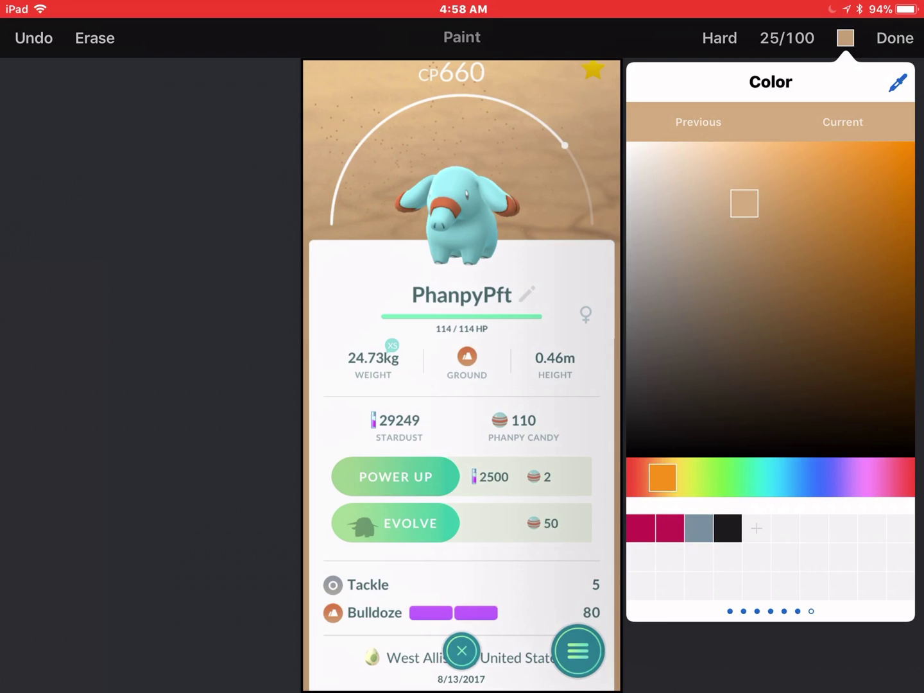
click(756, 528)
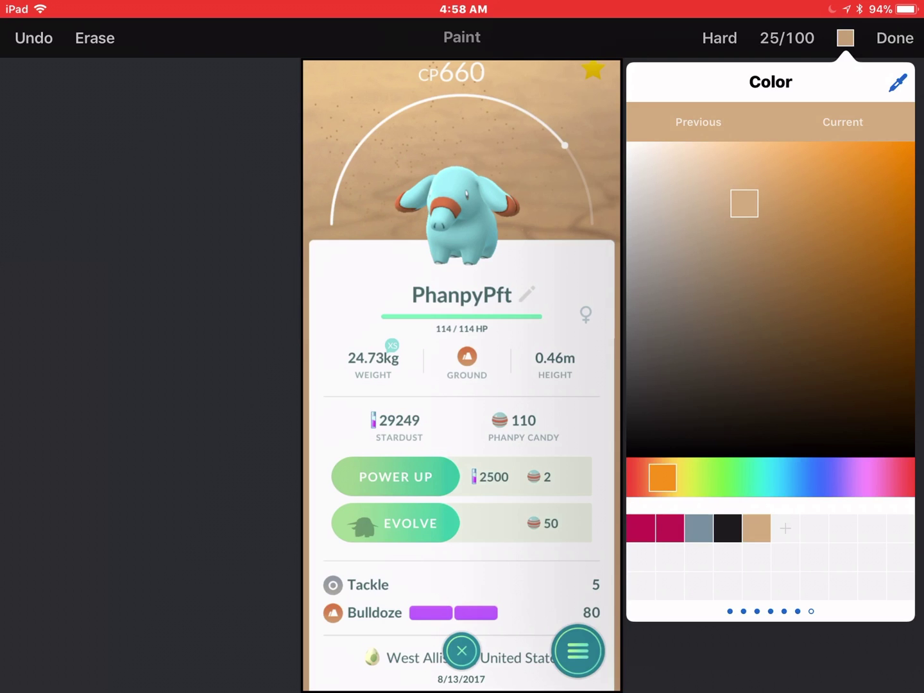
click(846, 37)
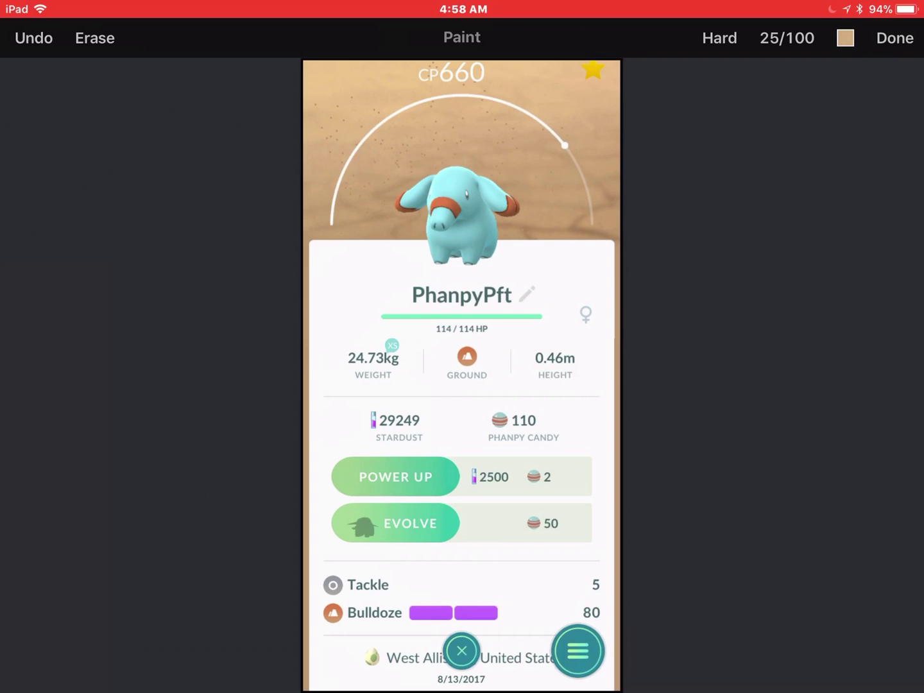
click(894, 37)
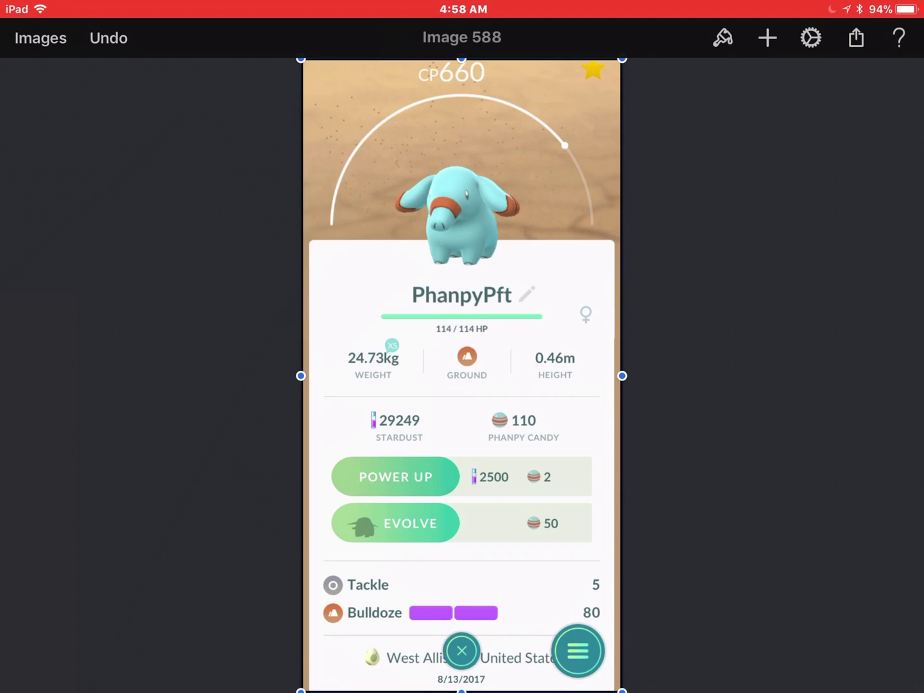
Set the stroke colour to the saved tan swatch and widen it to 30 px
click(723, 37)
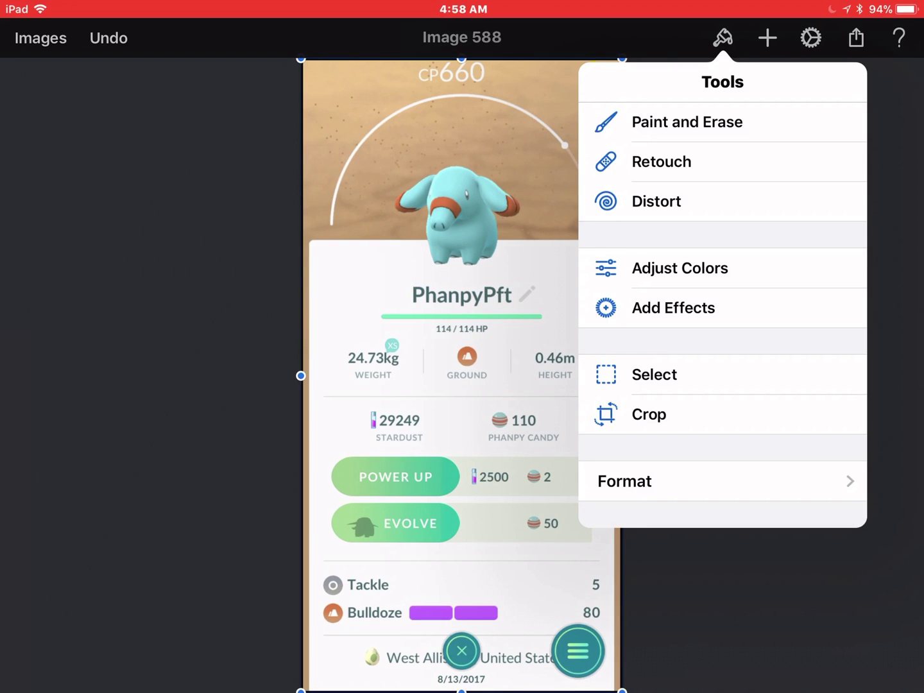
click(624, 481)
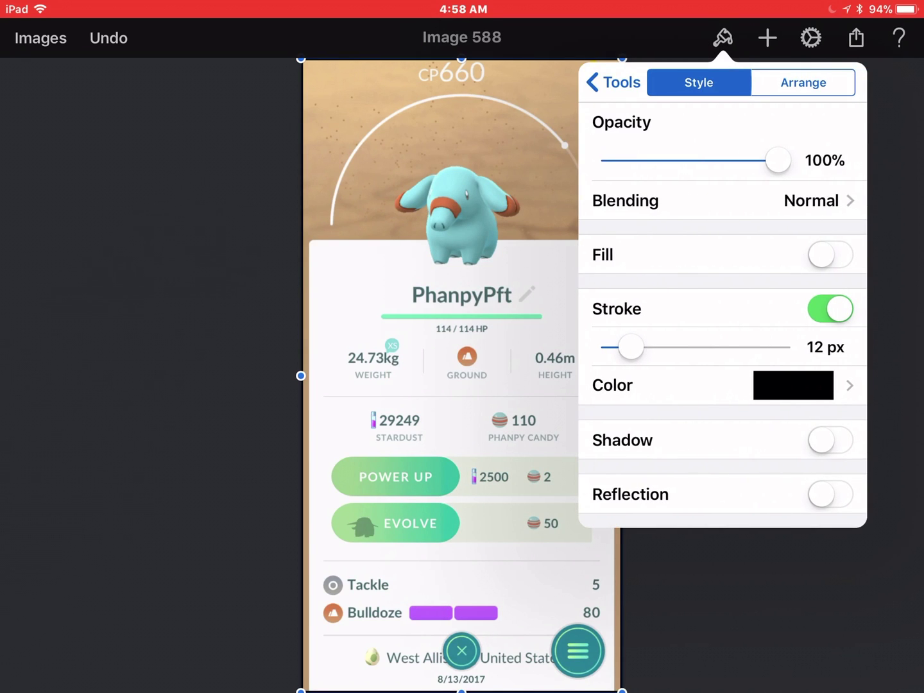
click(793, 385)
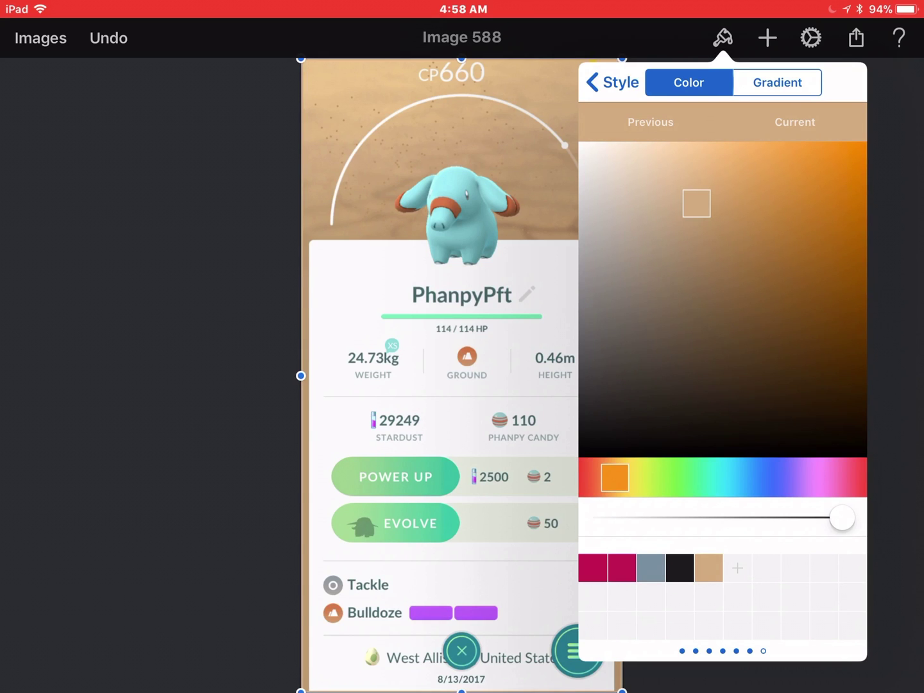
click(612, 83)
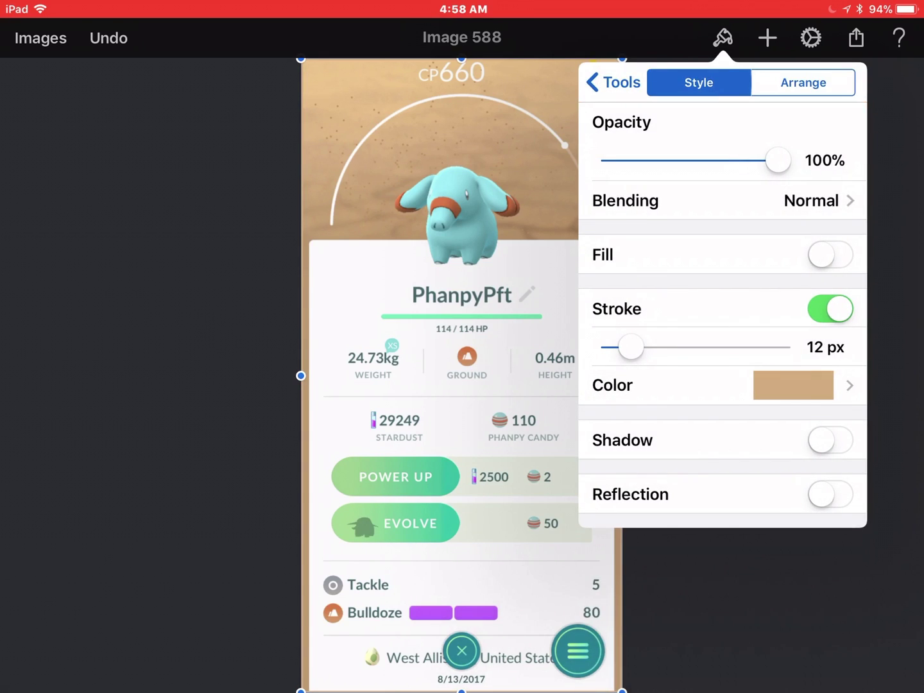
mouse_move(631, 347)
mouse_down()
mouse_move(669, 346)
mouse_move(659, 346)
mouse_up()
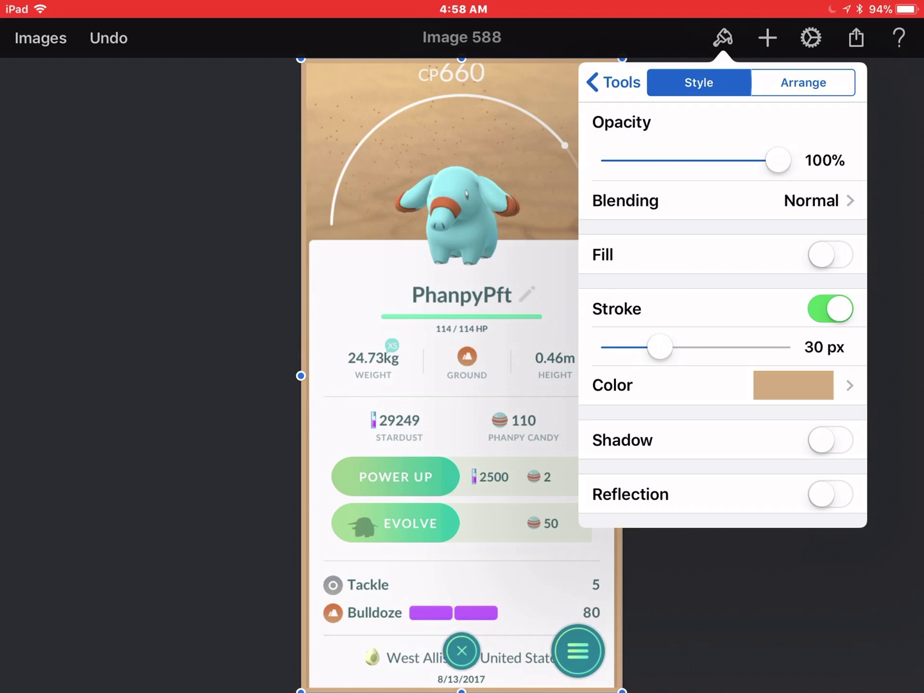
Copy the finished tan-bordered image to Photos
click(144, 361)
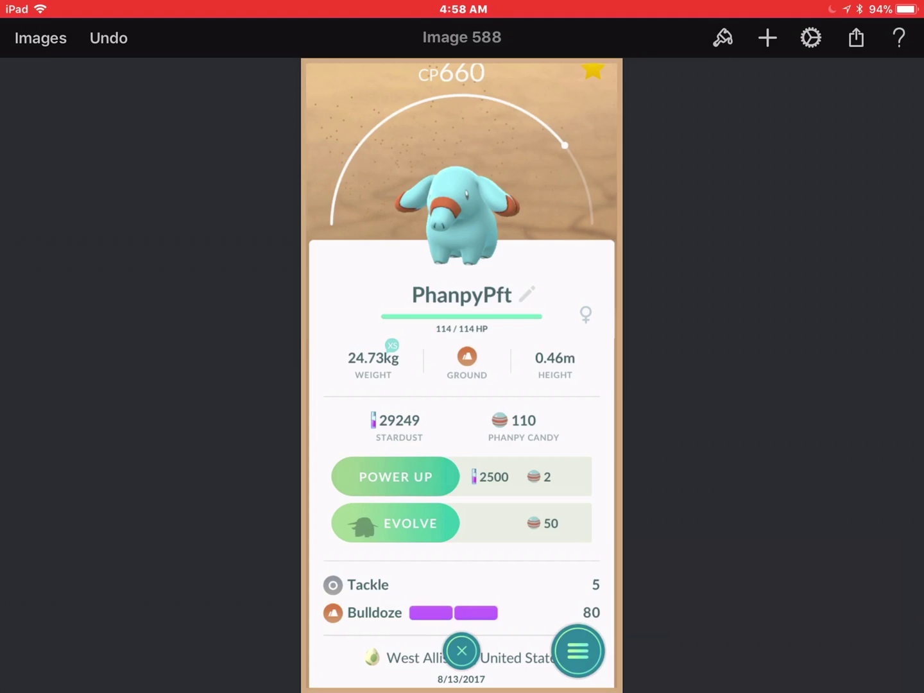
click(856, 37)
click(736, 281)
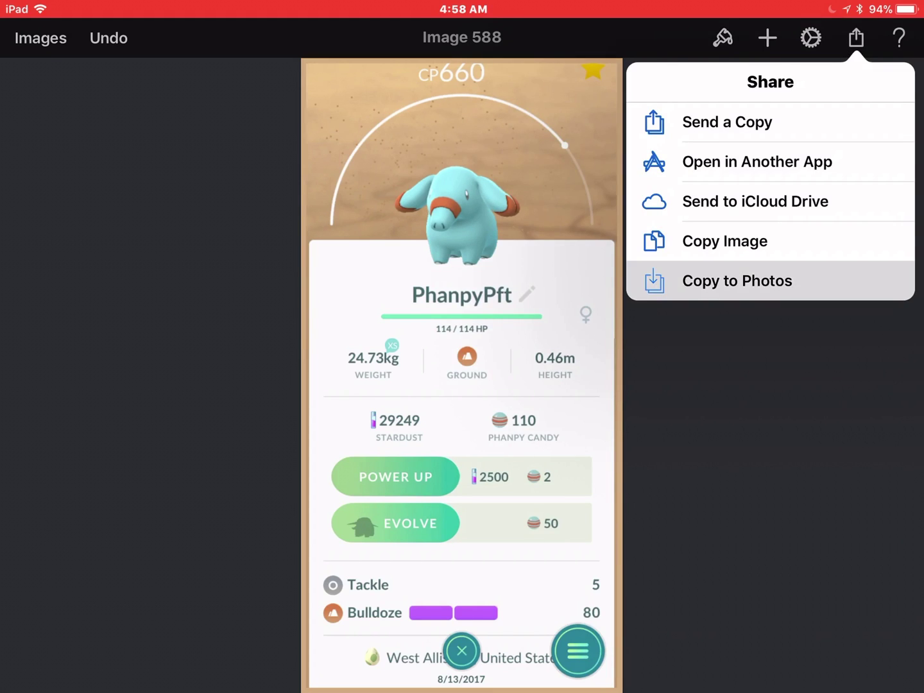